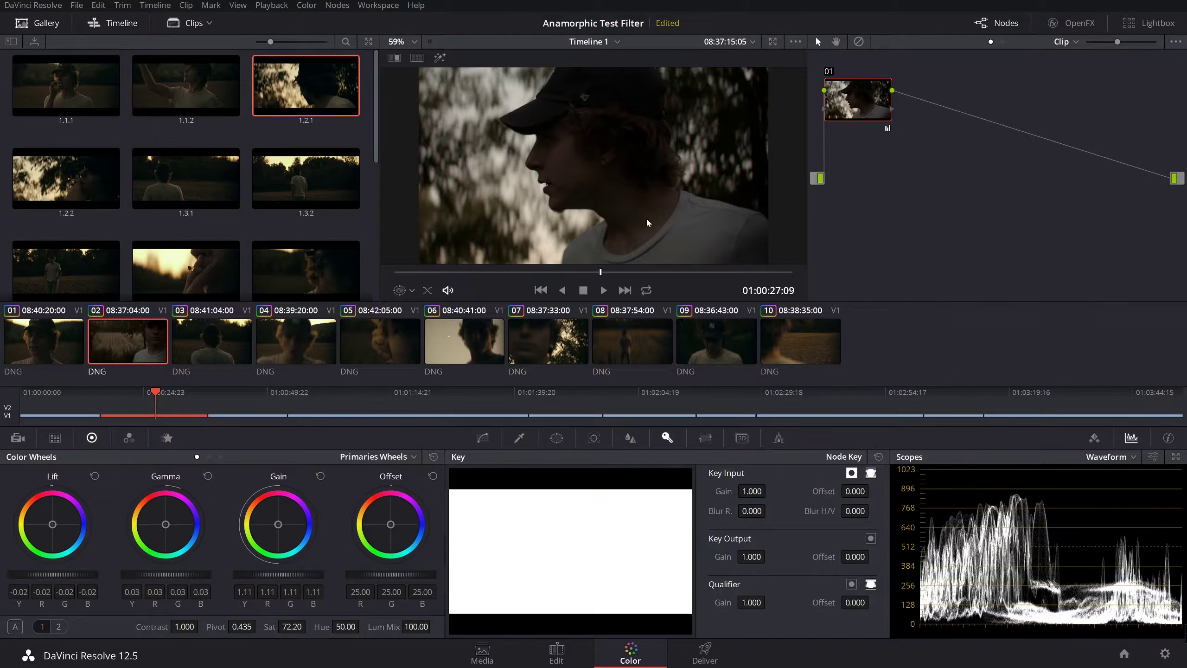
Add a serial node after node 01 and apply the Triune Films standard 3D LUT "Guardians of the Galaxy - Rec709" to it
key("alt+s")
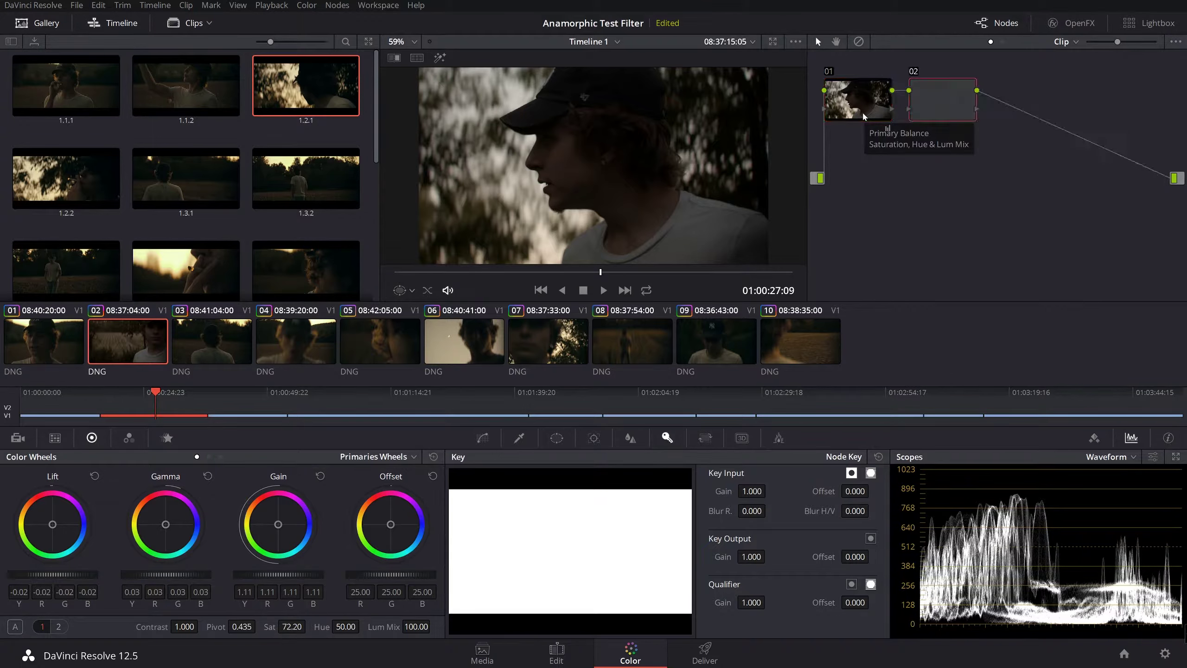
right_click(921, 114)
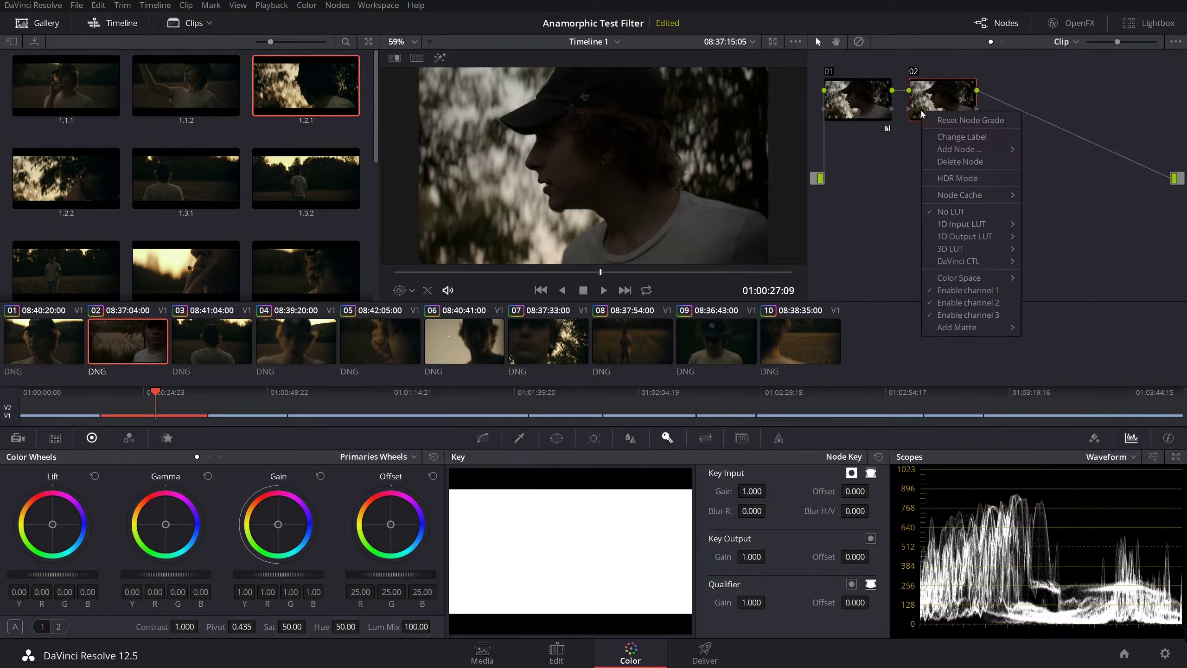
mouse_move(946, 252)
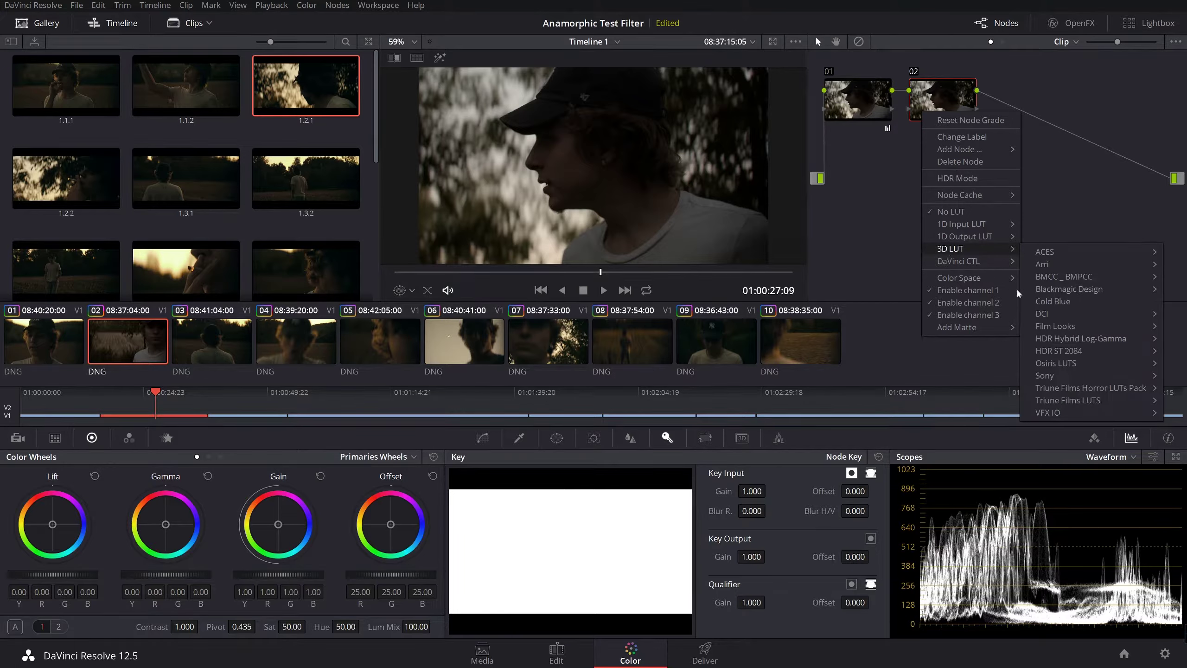
mouse_move(1057, 401)
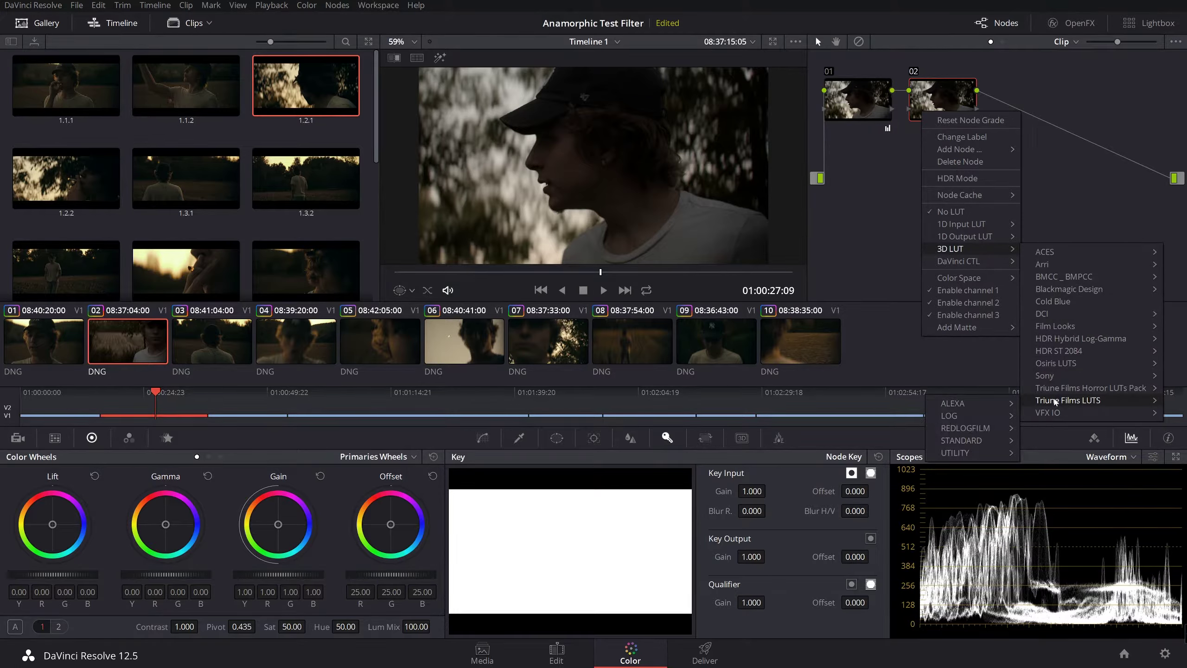
mouse_move(966, 444)
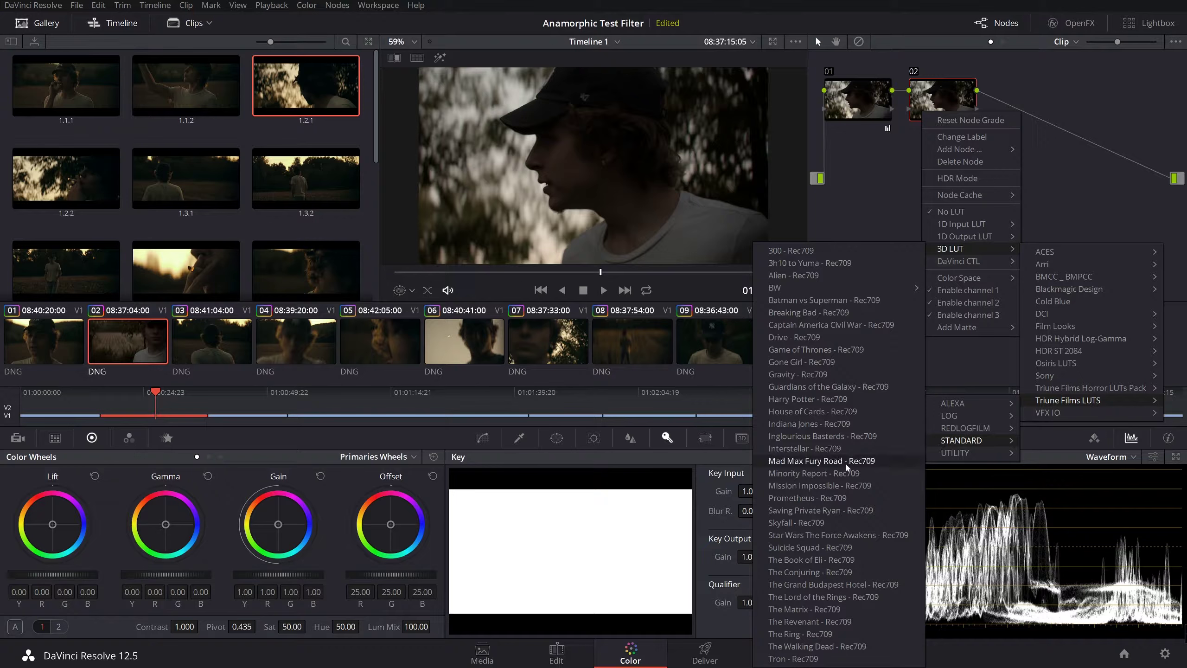
left_click(818, 388)
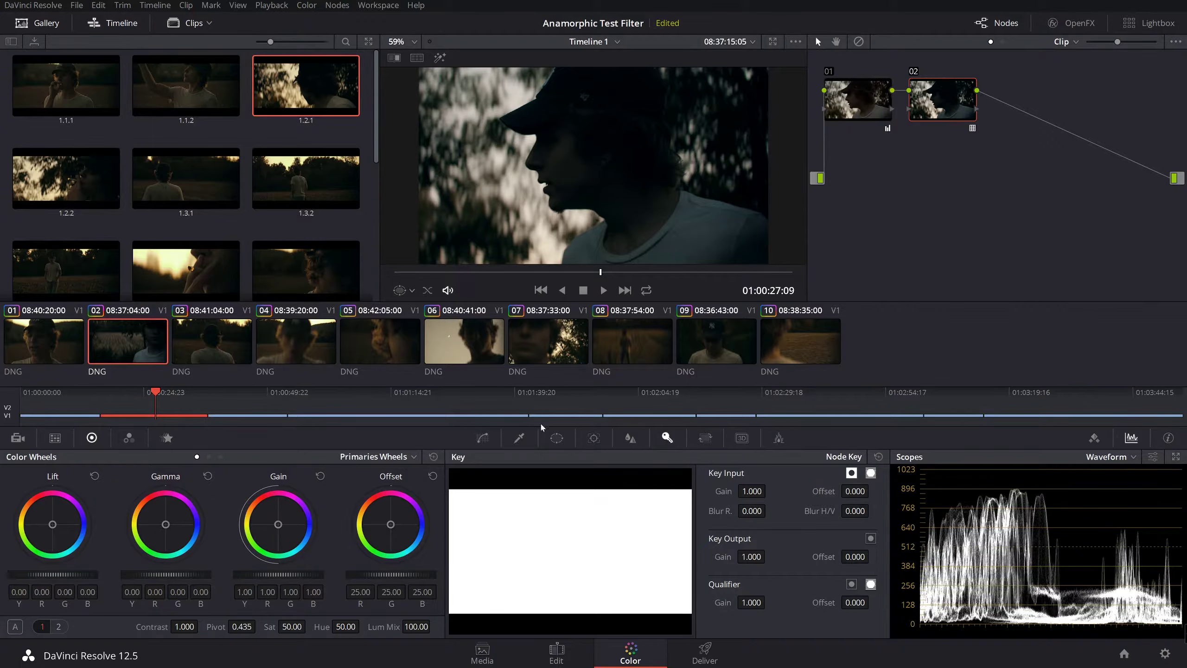
Add another serial node and warm it with gamma at 0.02 red, -0.03 blue and gain at 1.05 red, 0.86 blue
left_click(480, 438)
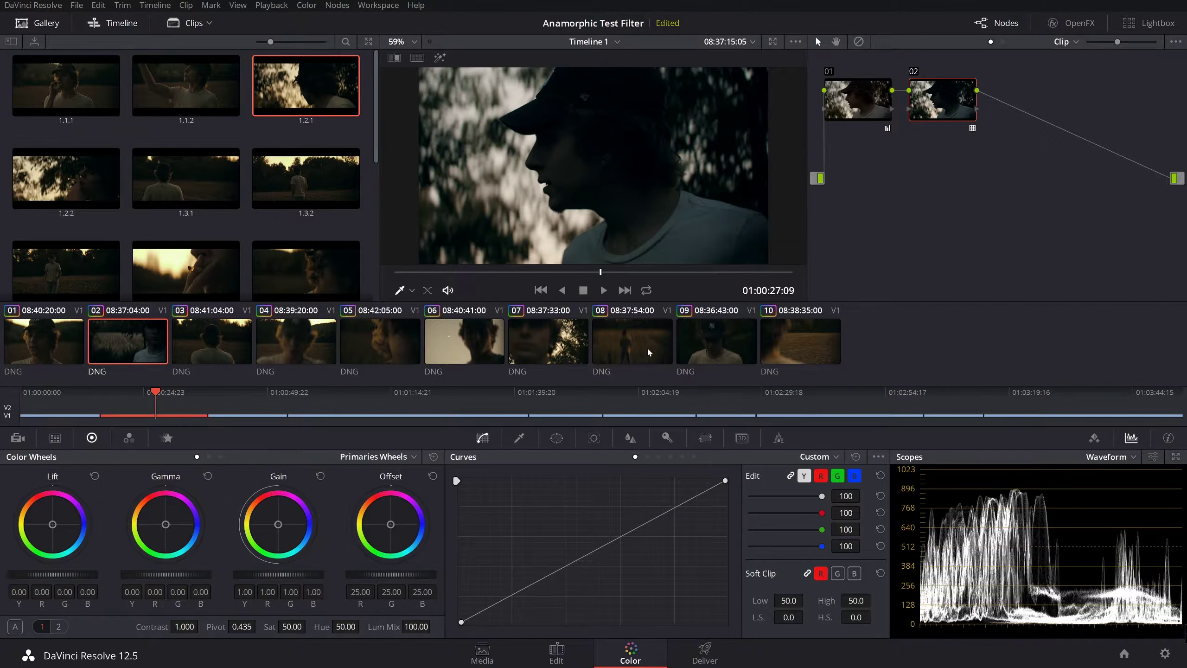
key("alt+s")
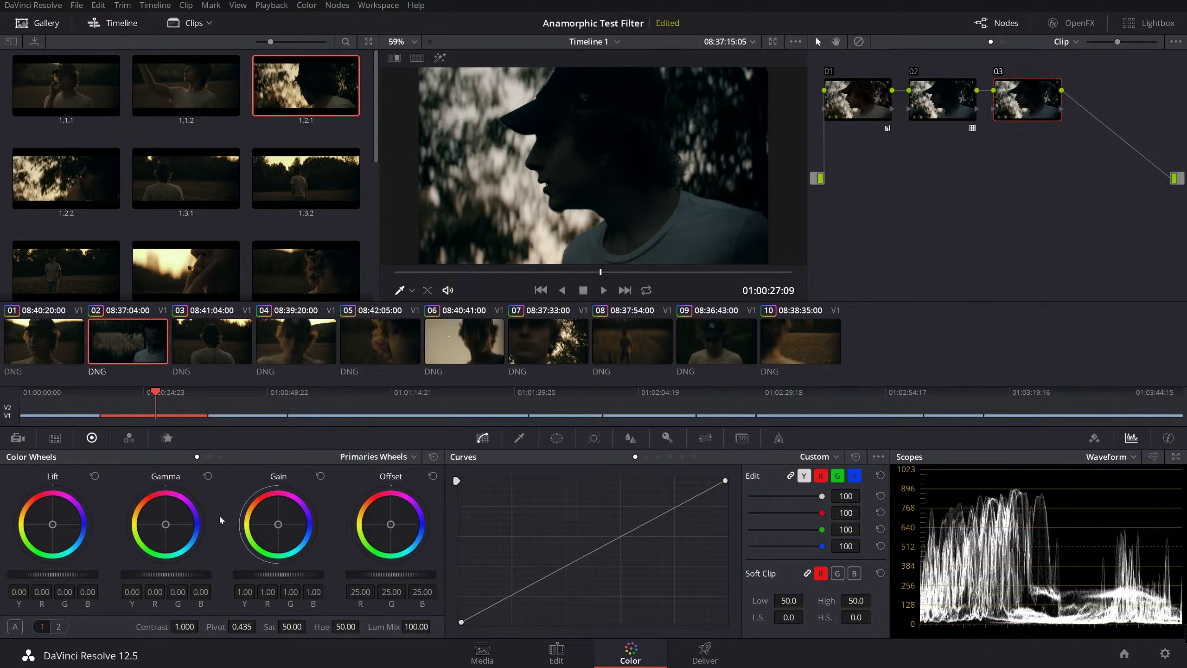
left_click_drag(169, 525, 275, 523)
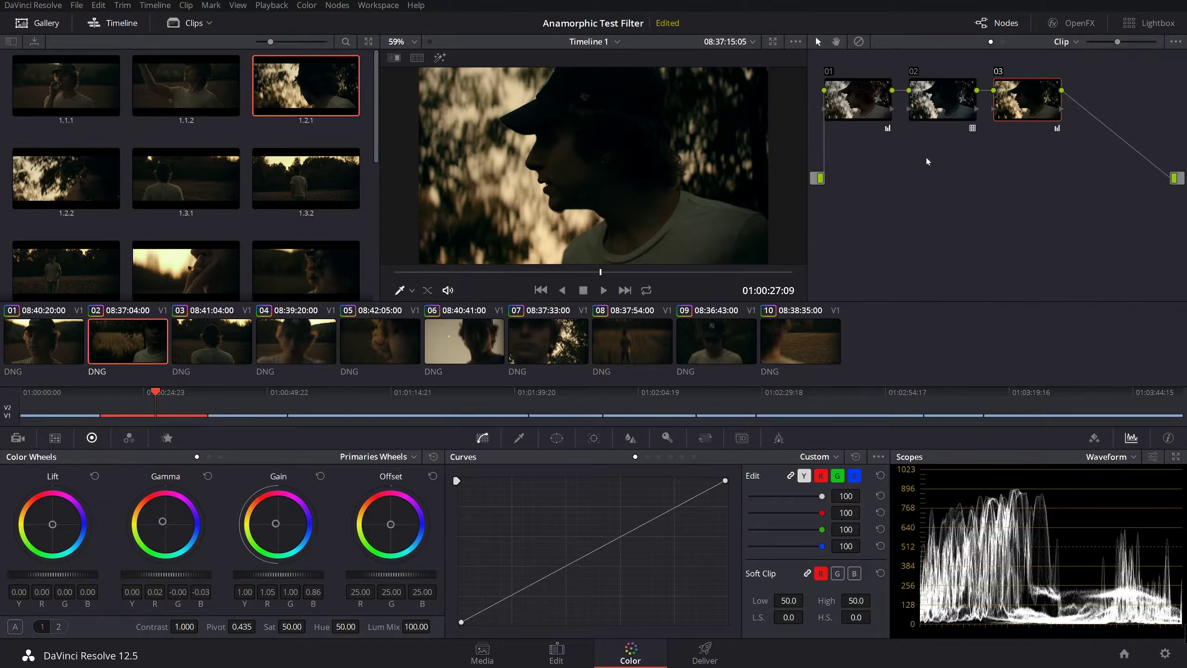
Add a serial node and desaturate its darkest shadows with a Lum Vs Sat curve, placing a point at luminance 0.14, saturation 0.95
key("alt+s")
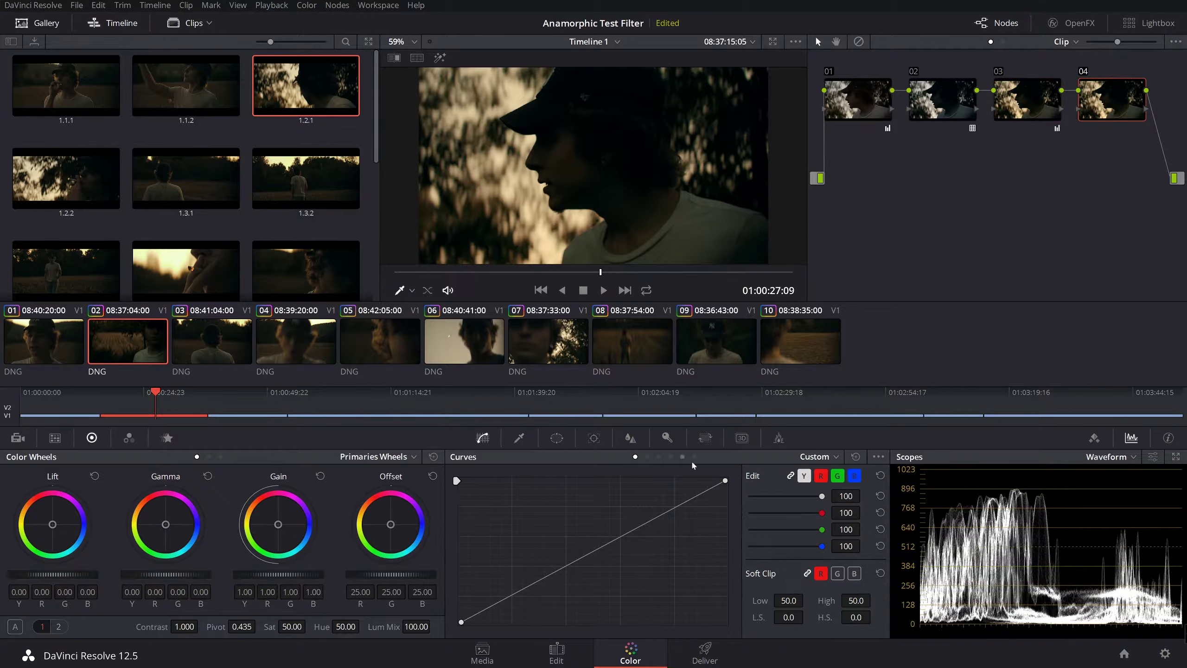
left_click(819, 456)
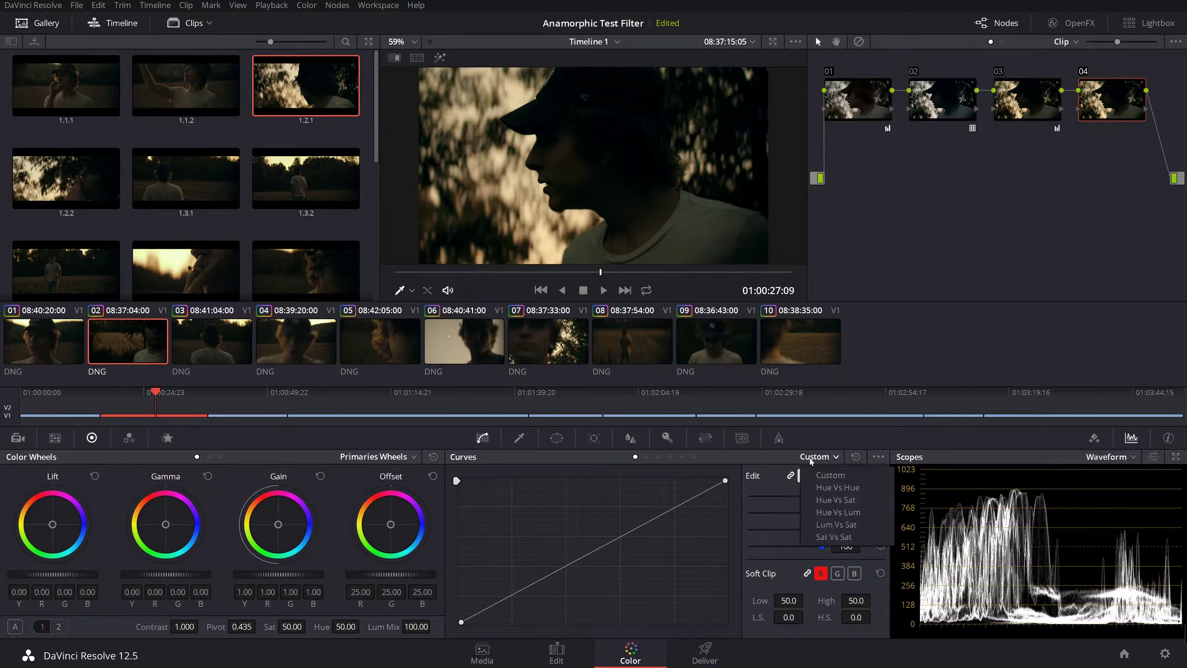
left_click(836, 524)
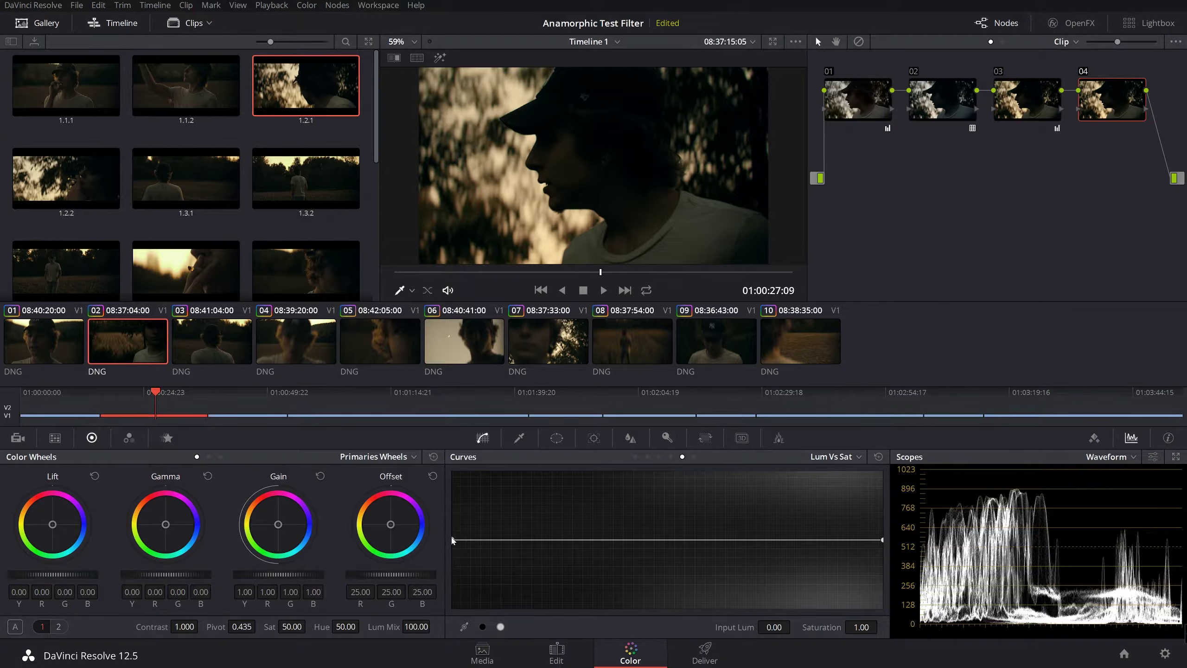
left_click_drag(457, 539, 429, 617)
left_click_drag(498, 604, 512, 547)
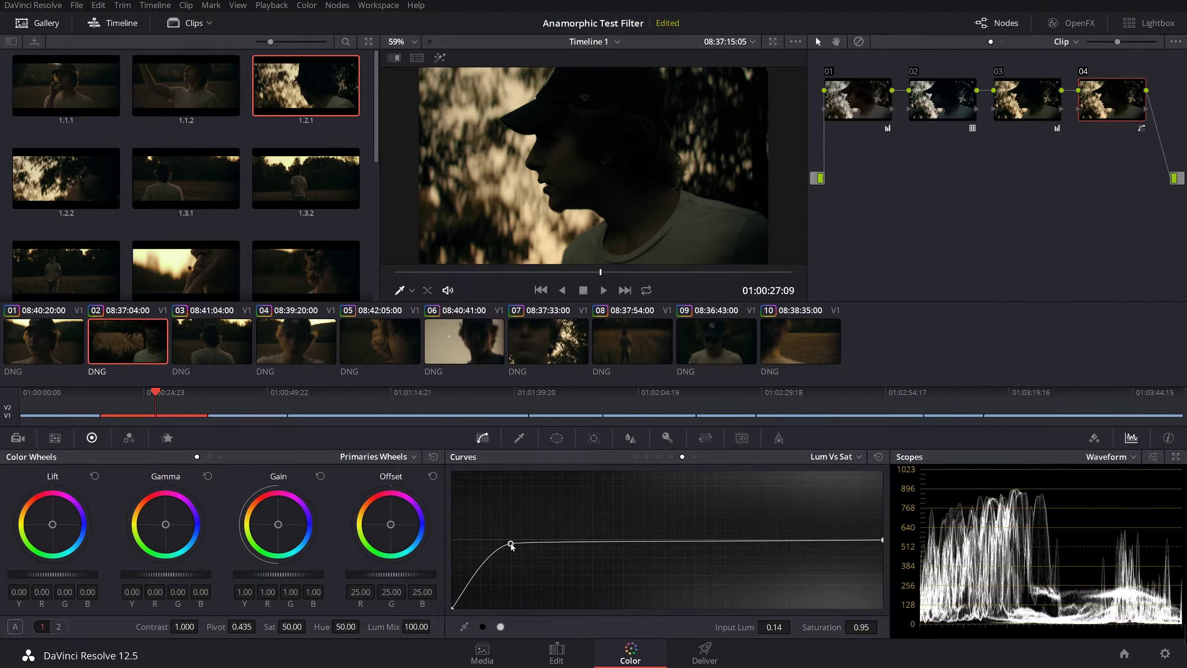
Compare the image with node 04 off and on, and follow it with a serial node plus a parallel layer node
left_click(1083, 72)
left_click(1083, 73)
left_click(1085, 73)
left_click(1085, 73)
key("alt+l")
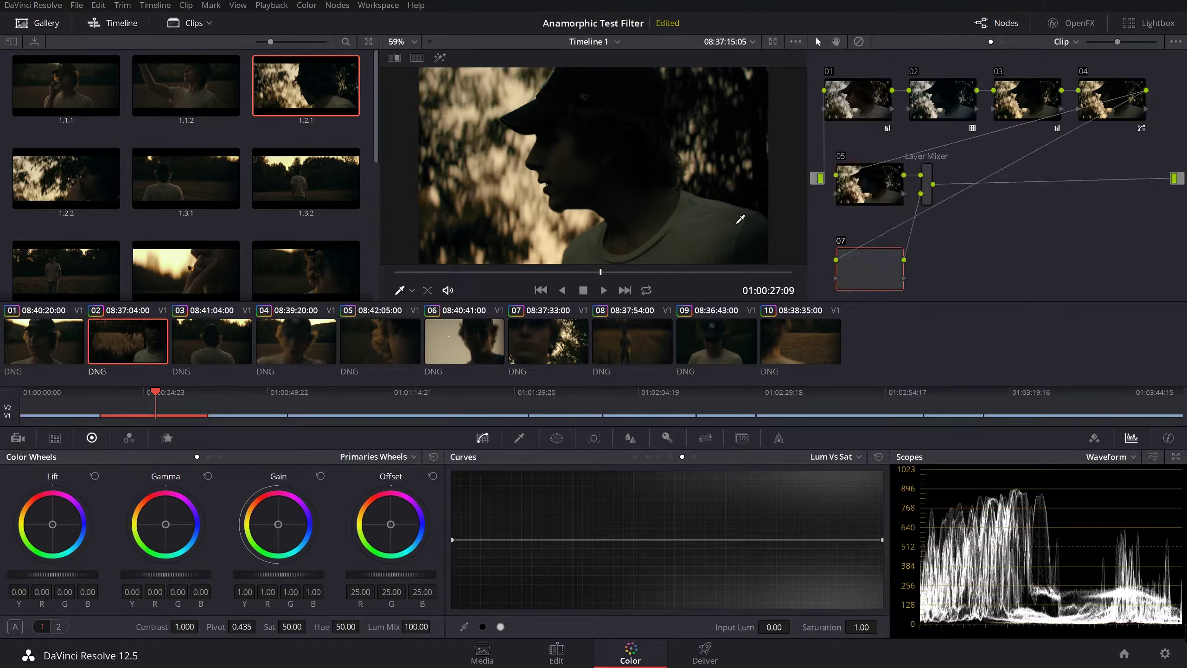
Set the scopes to Vectorscope, and try raising the new layer node's gamma to 0.04 before undoing that change
left_click(1131, 457)
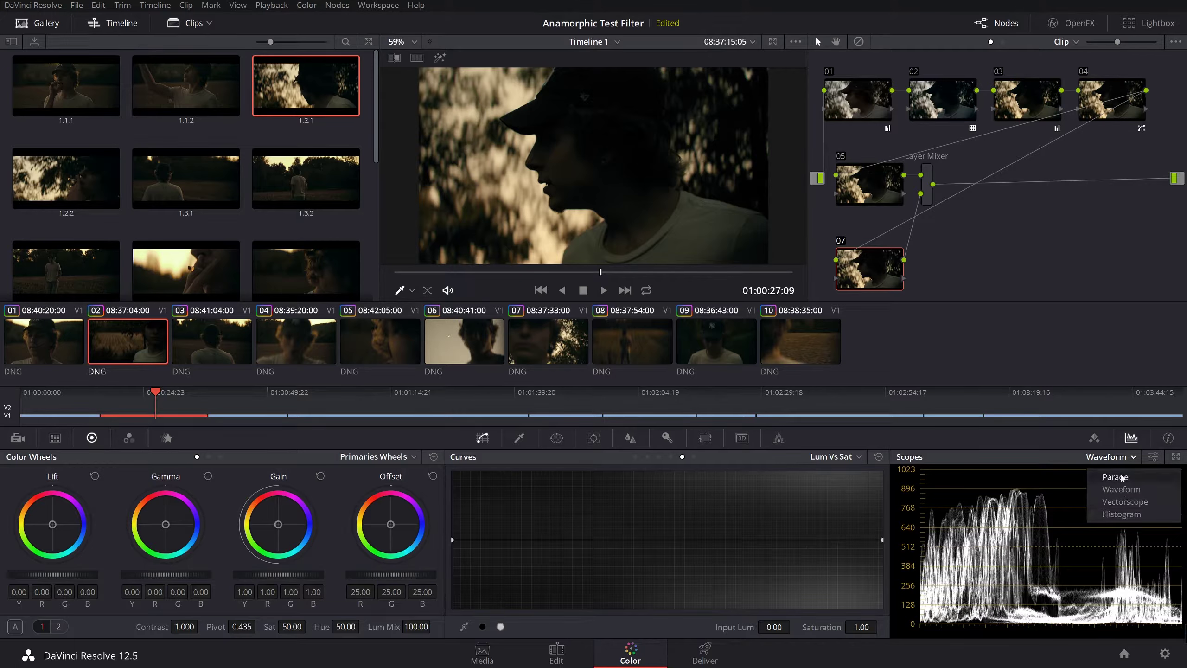
left_click(1131, 501)
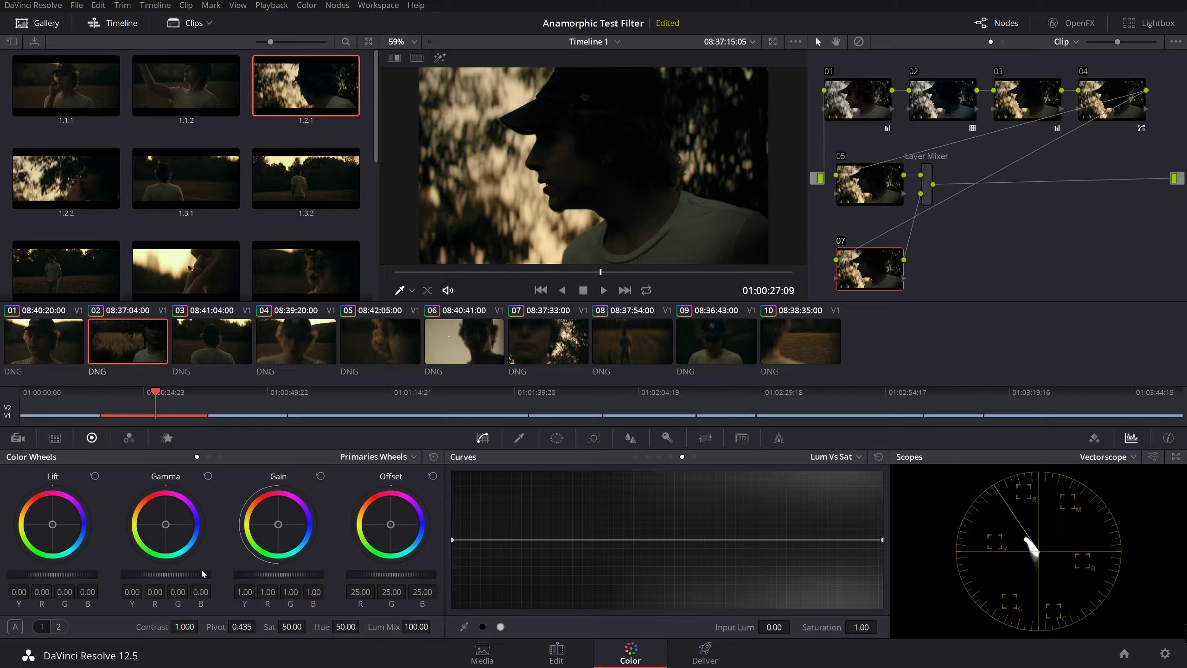
left_click_drag(166, 574, 170, 574)
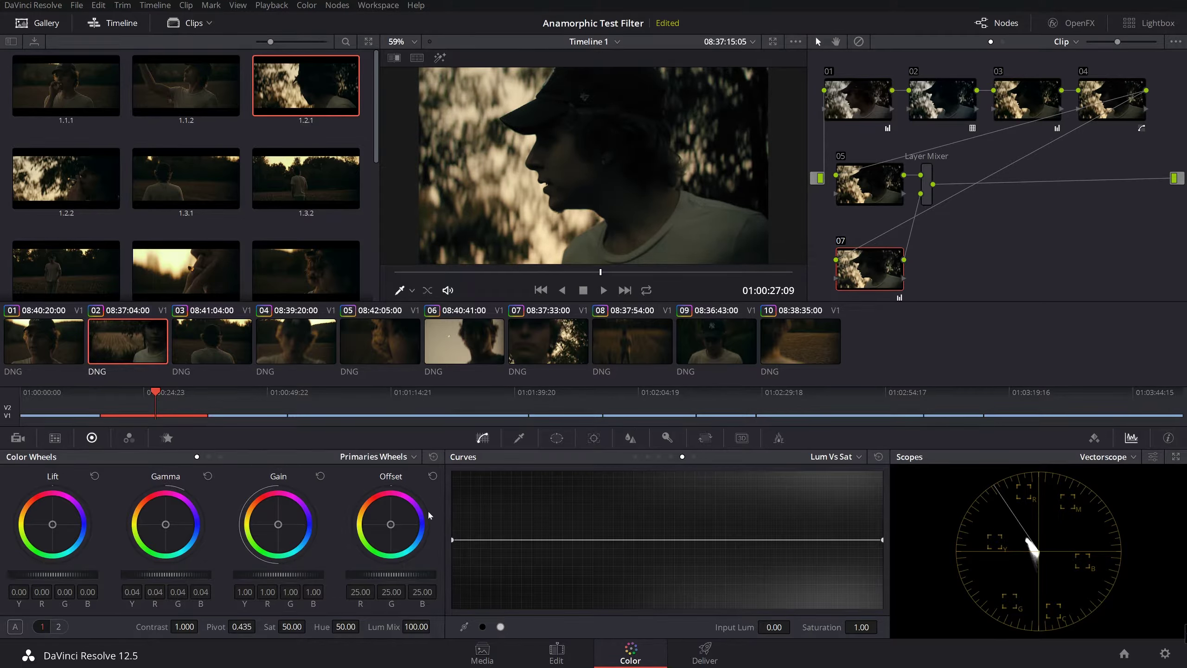
key("ctrl+z")
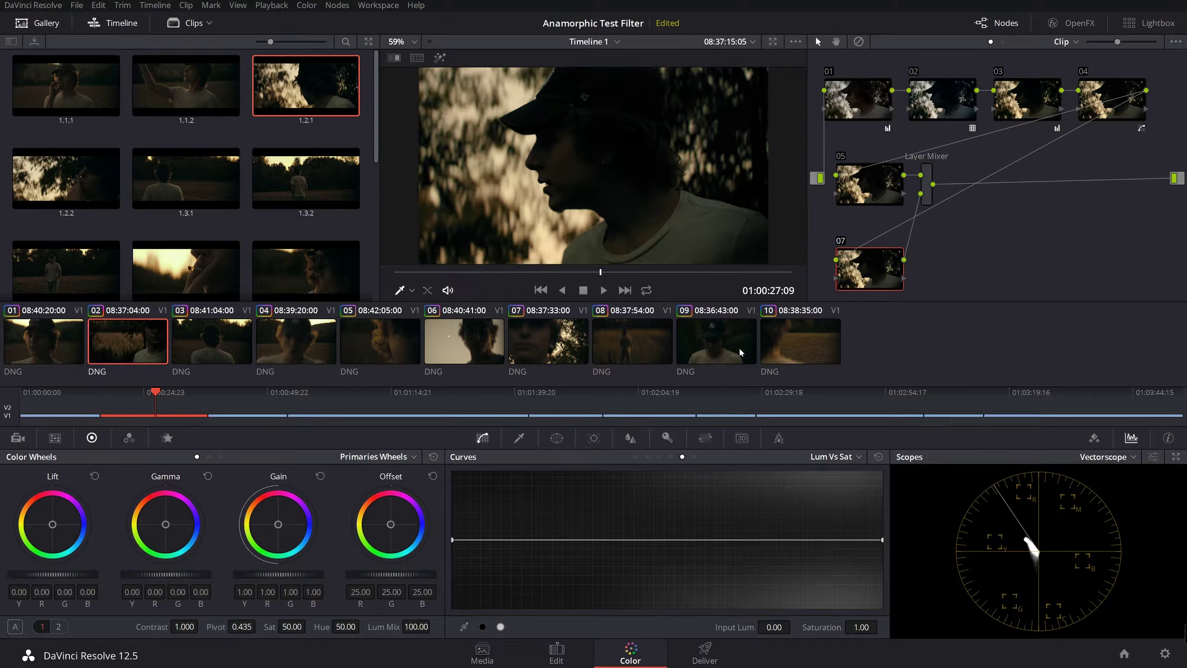
Sample the skin tone on the man's face with node 07's HSL qualifier and highlight the resulting selection in the viewer
left_click(571, 163)
left_click(517, 444)
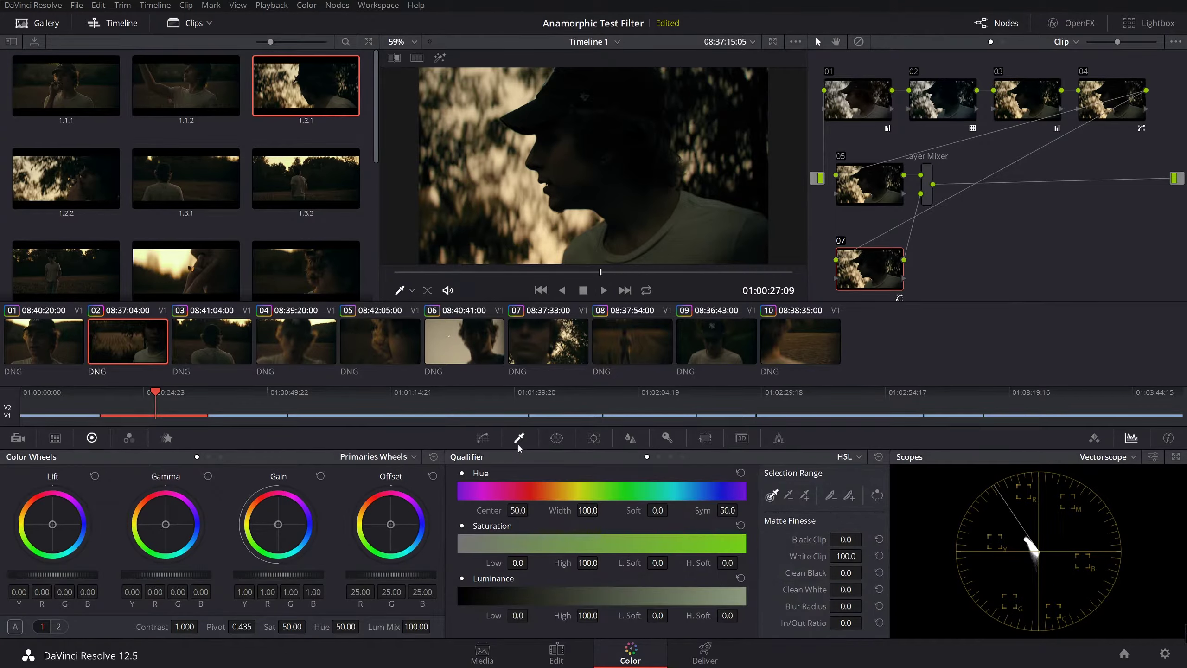
left_click_drag(873, 280, 868, 264)
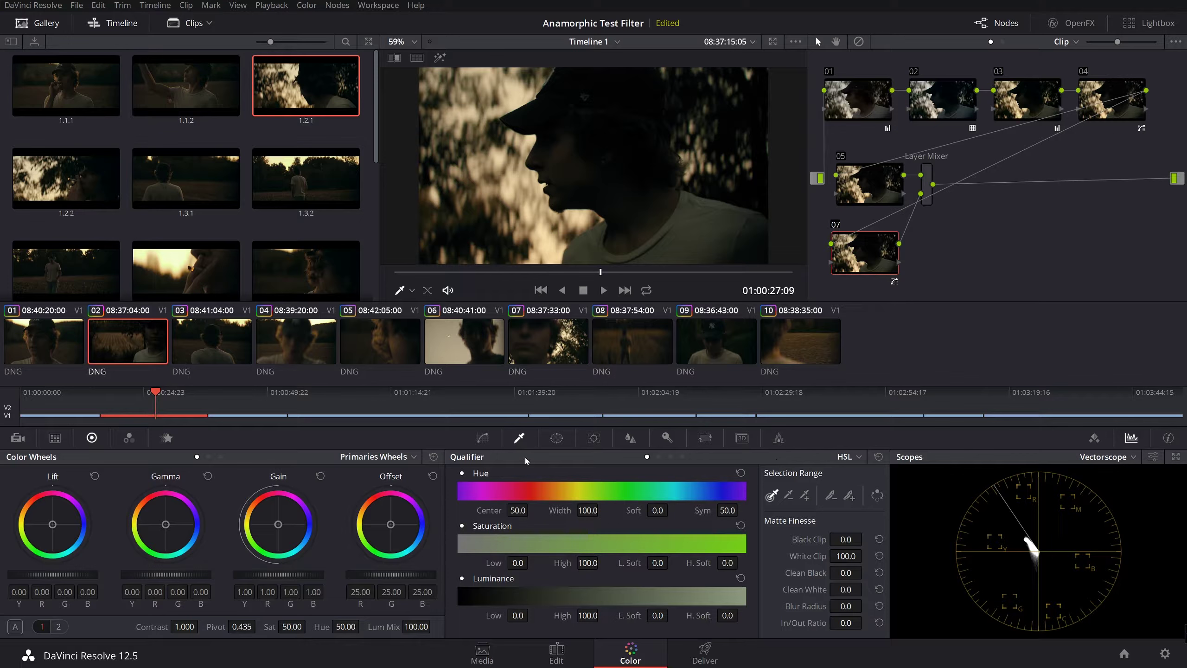
left_click(567, 150)
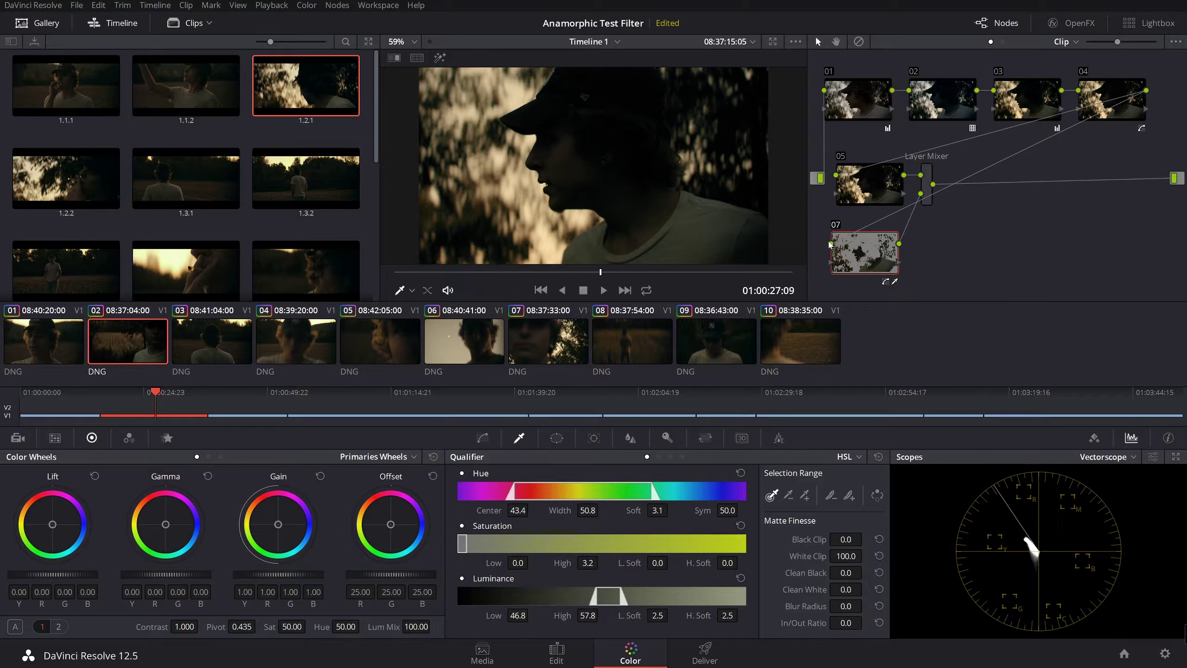
key("shift+h")
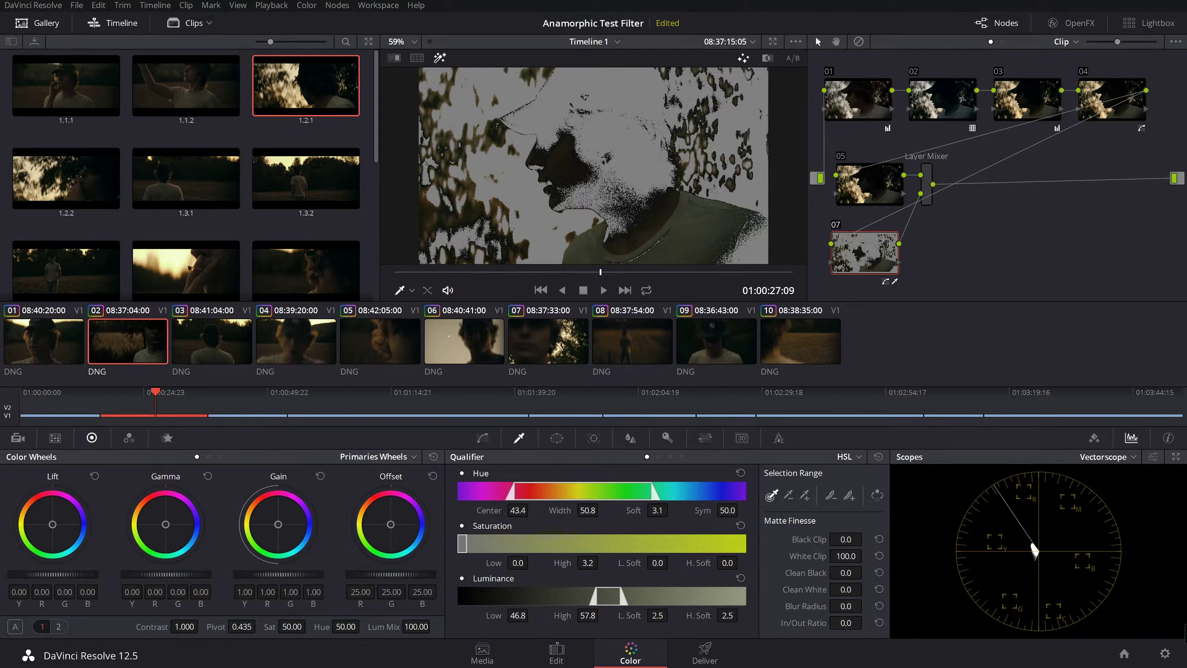
Refine the skin key with hue center 50.9, soft 2.6, symmetry 52.9 and saturation high 2.5, and adjust its luminance low value
left_click_drag(518, 510, 530, 510)
left_click_drag(656, 510, 741, 509)
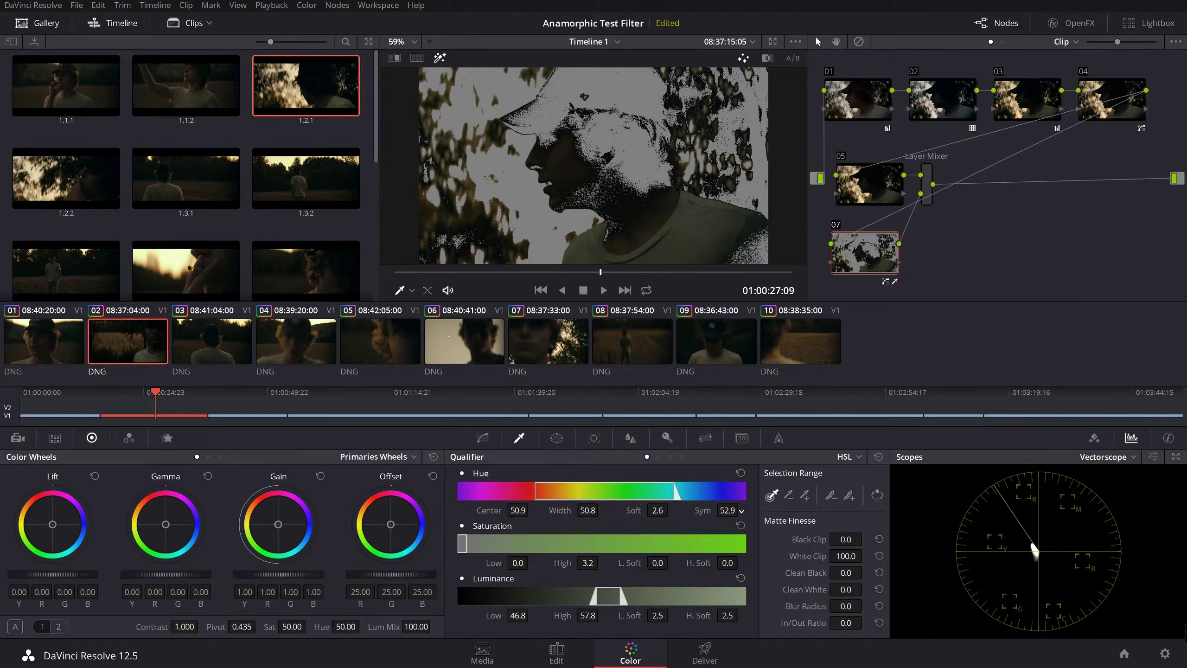
left_click_drag(517, 563, 585, 562)
key("ctrl+z")
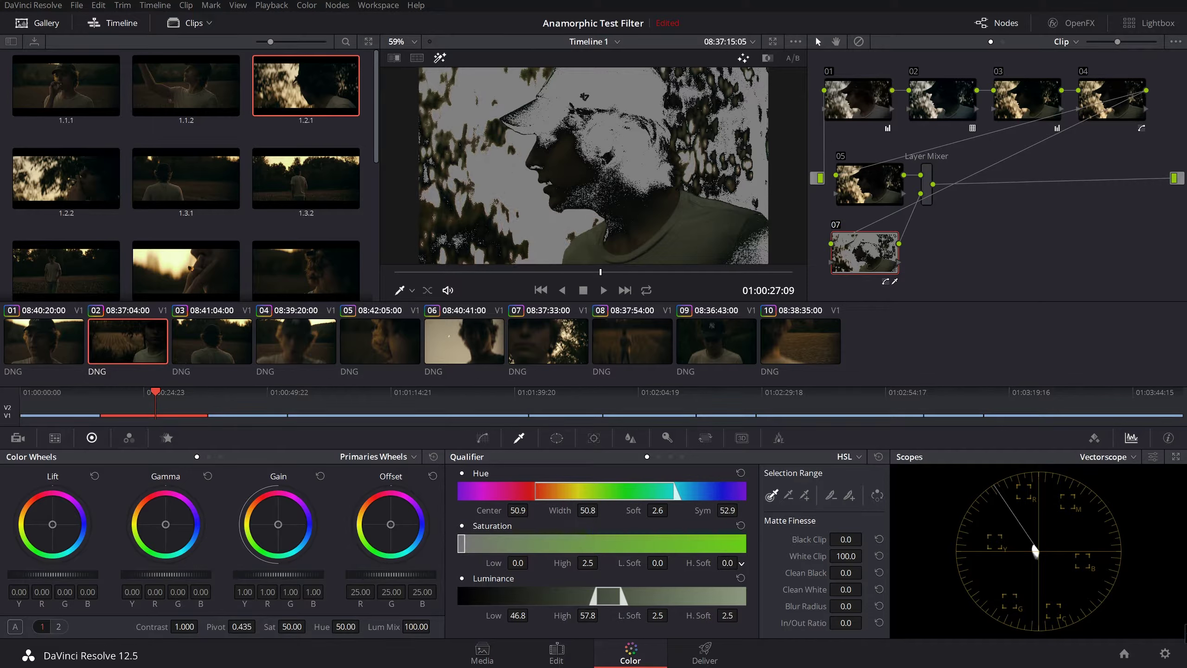
left_click_drag(516, 615, 571, 616)
Add a circular window over the man's face on node 07 with aspect 45.44, pan 48.55 and tilt 49.67
left_click(553, 438)
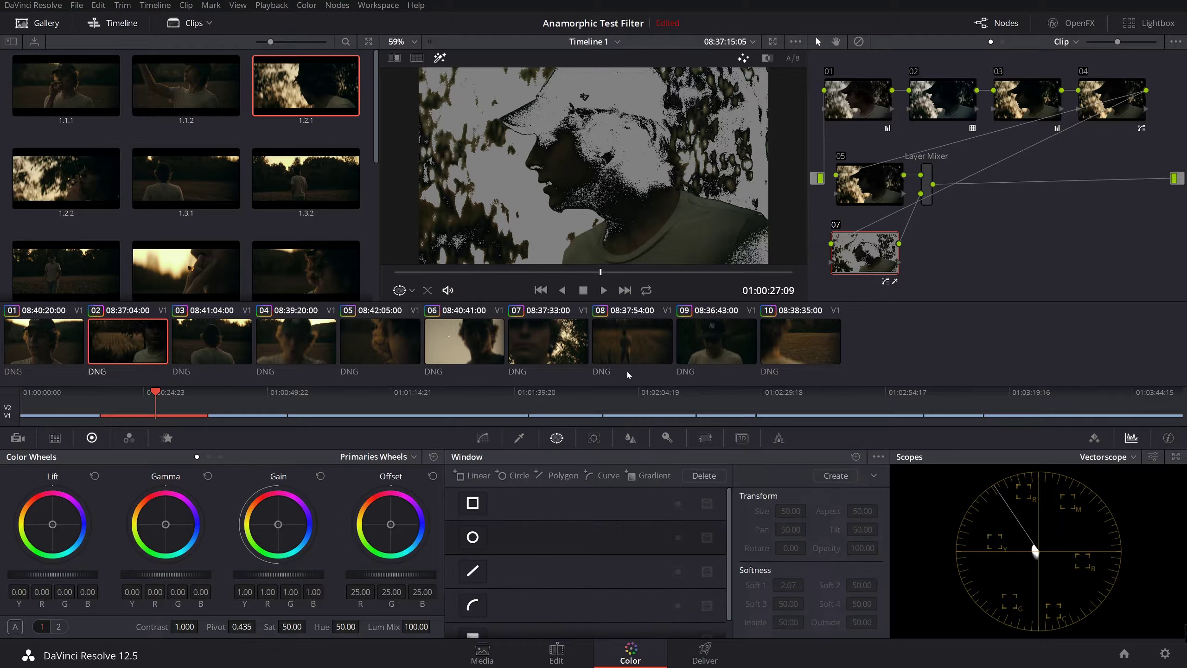
left_click(472, 537)
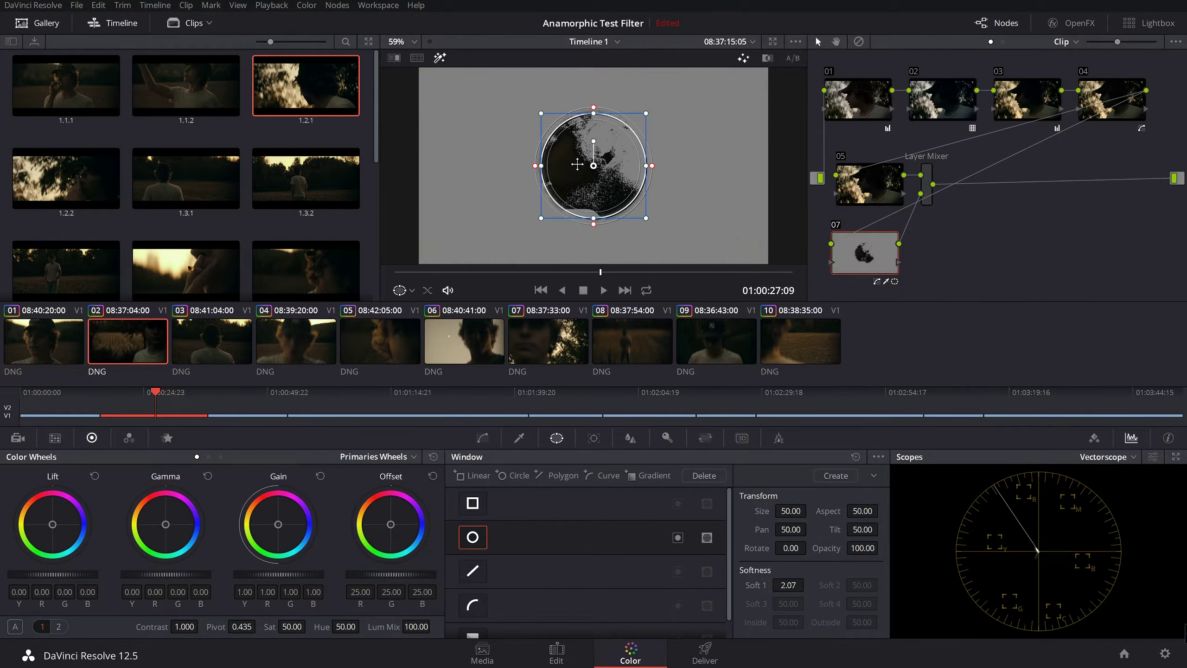
left_click_drag(591, 167, 563, 159)
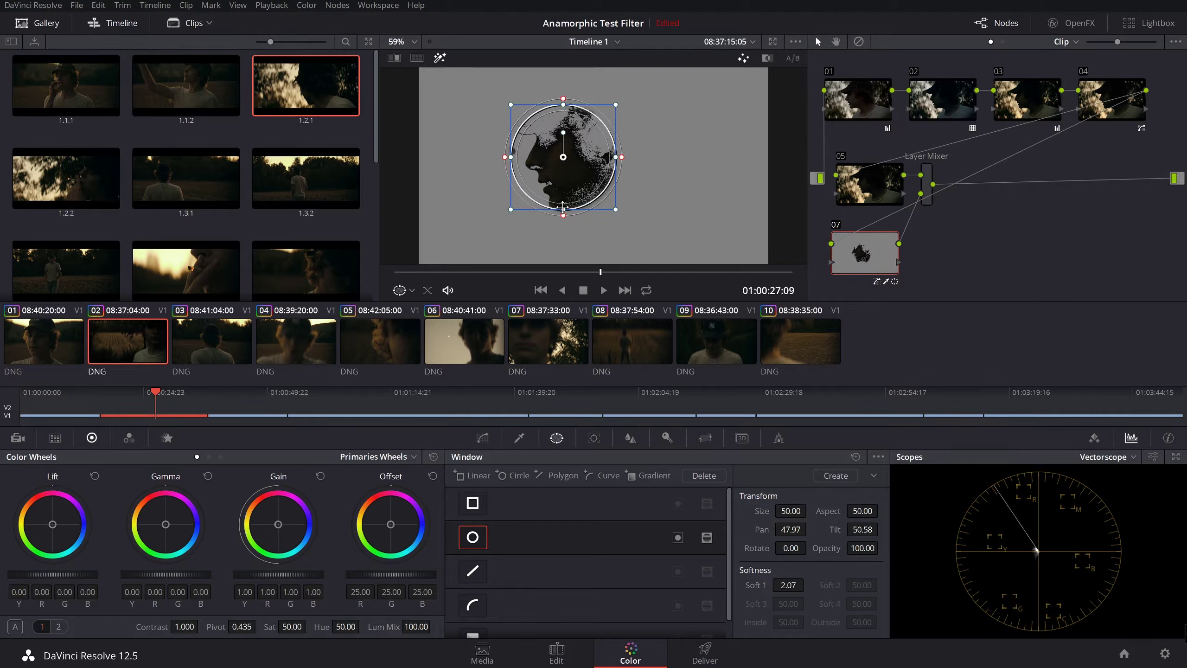
mouse_move(563, 207)
left_mouse_down()
mouse_move(562, 260)
mouse_move(562, 216)
left_mouse_up()
left_click_drag(564, 156, 573, 170)
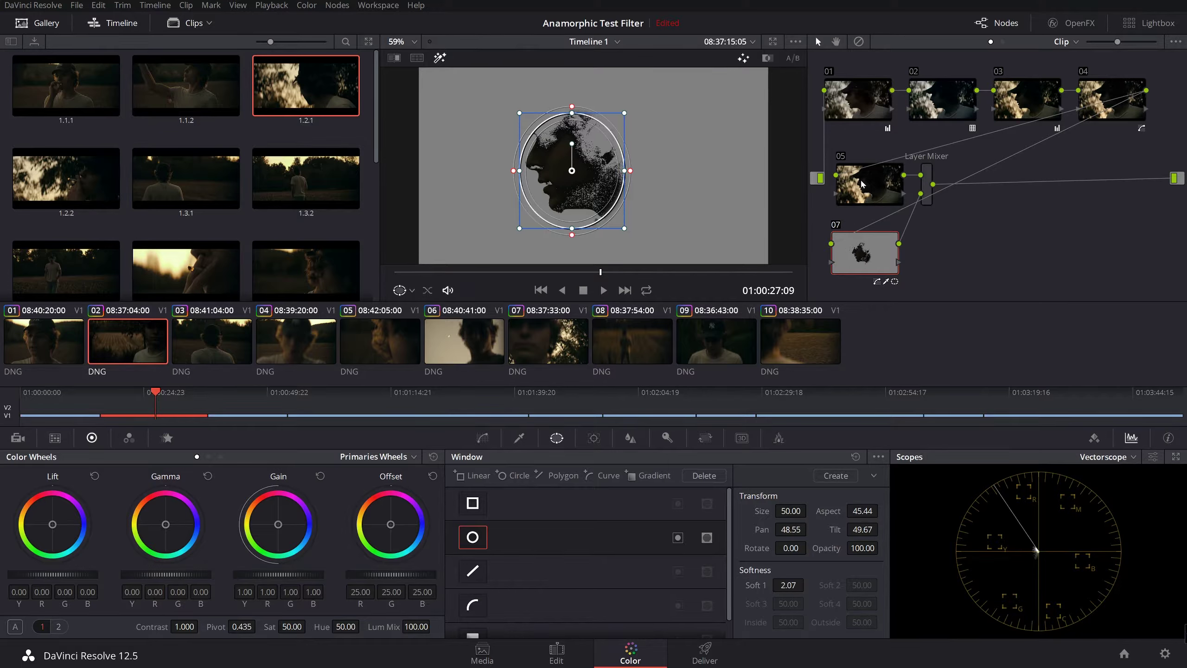
Feather the face window to softness 8.41 with size 50.47 and aspect 47.17, checking it against the highlighted selection
key("shift+h")
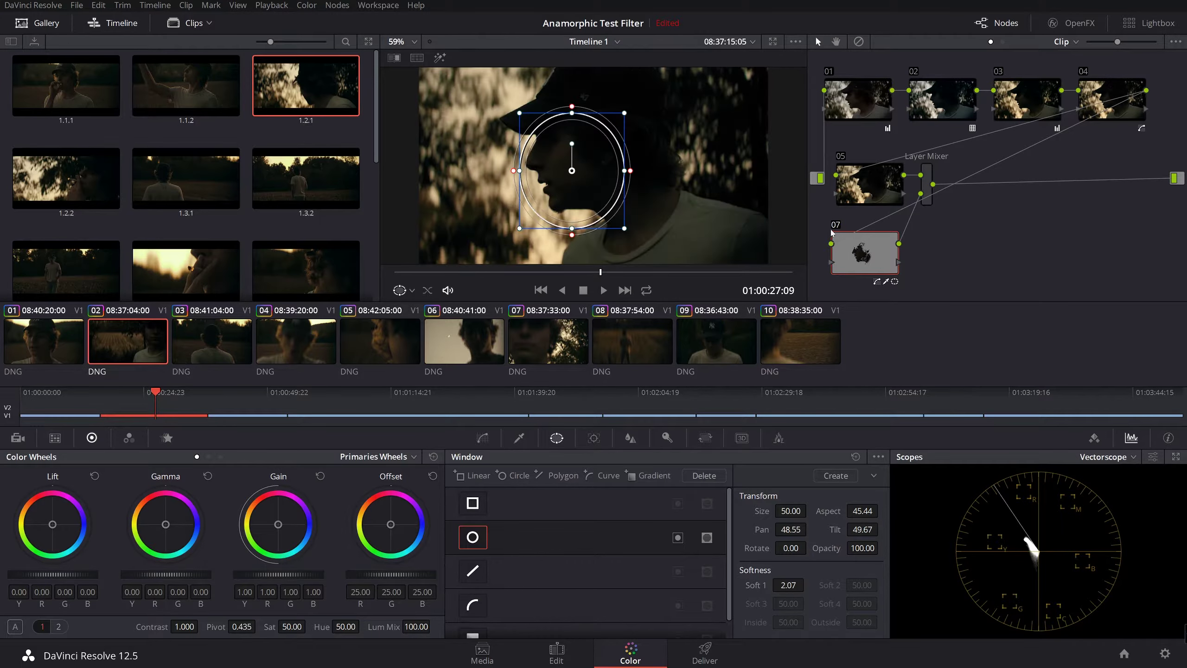
key("shift+h")
left_click_drag(632, 172, 655, 178)
key("shift+h")
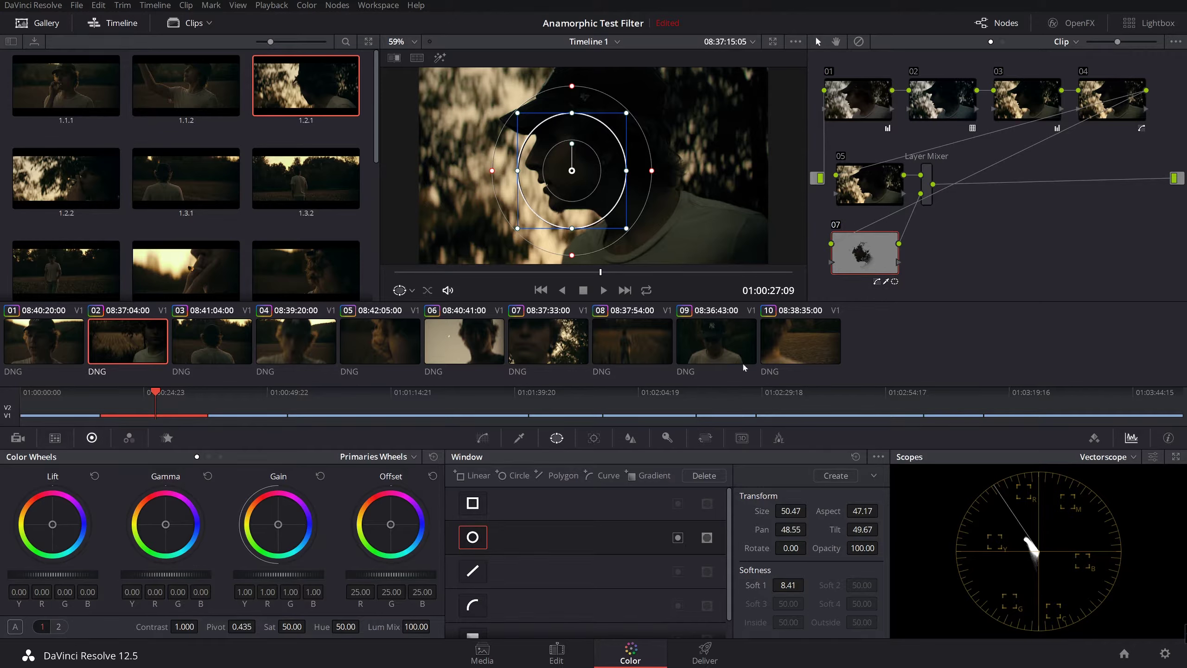
Try grading the isolated skin with lift -0.01, gamma 0.02 with blue 0.04, and gain around 1.01 with blue 1.03
left_click(482, 438)
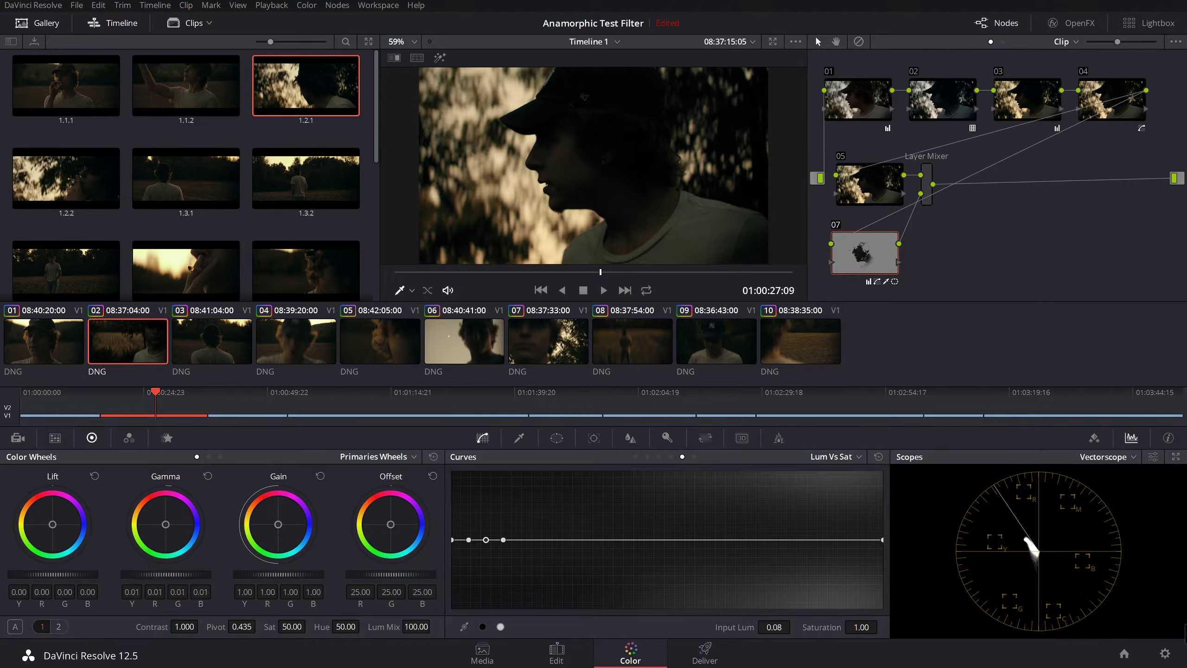
left_click_drag(77, 574, 68, 574)
left_click_drag(280, 574, 284, 574)
left_click_drag(164, 523, 167, 523)
left_click_drag(280, 525, 272, 527)
left_click_drag(53, 523, 52, 524)
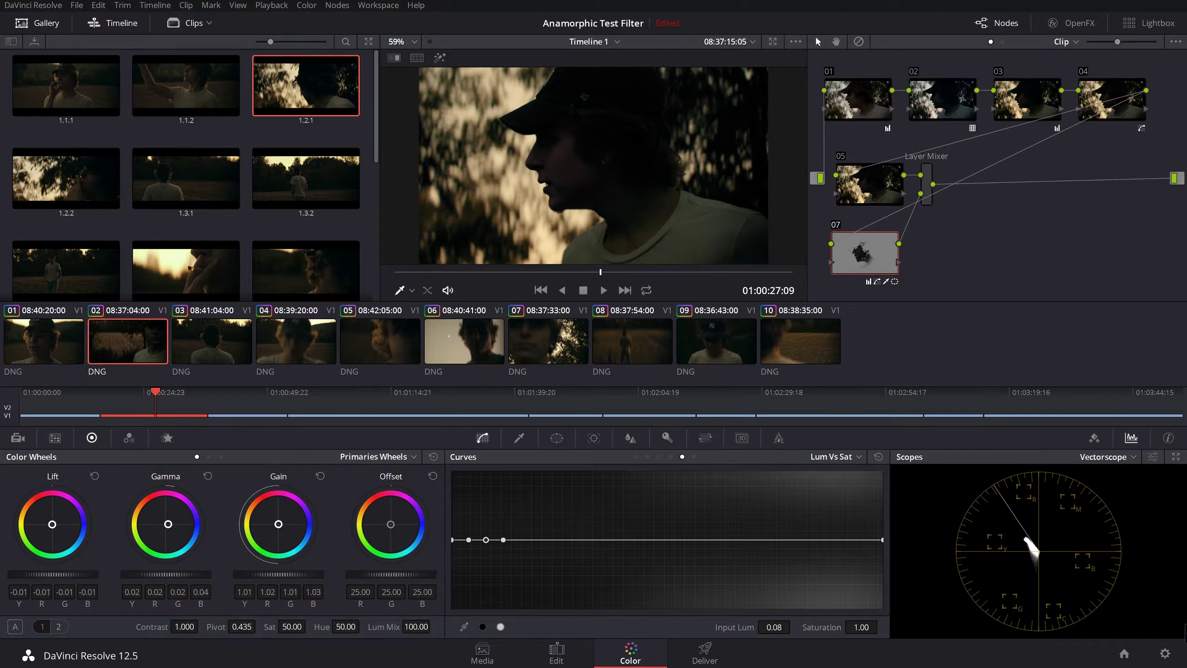
Reset the skin node's lift, gamma and gain, and set its offset to 25.88 red, 25.25 green and 26.54 blue
left_click(95, 477)
left_click(207, 477)
left_click(320, 476)
left_click_drag(391, 524, 391, 523)
left_click_drag(392, 574, 404, 573)
Add a serial node after the layer mixer, and a parallel layer node combined with it through a second layer mixer
left_click(930, 175)
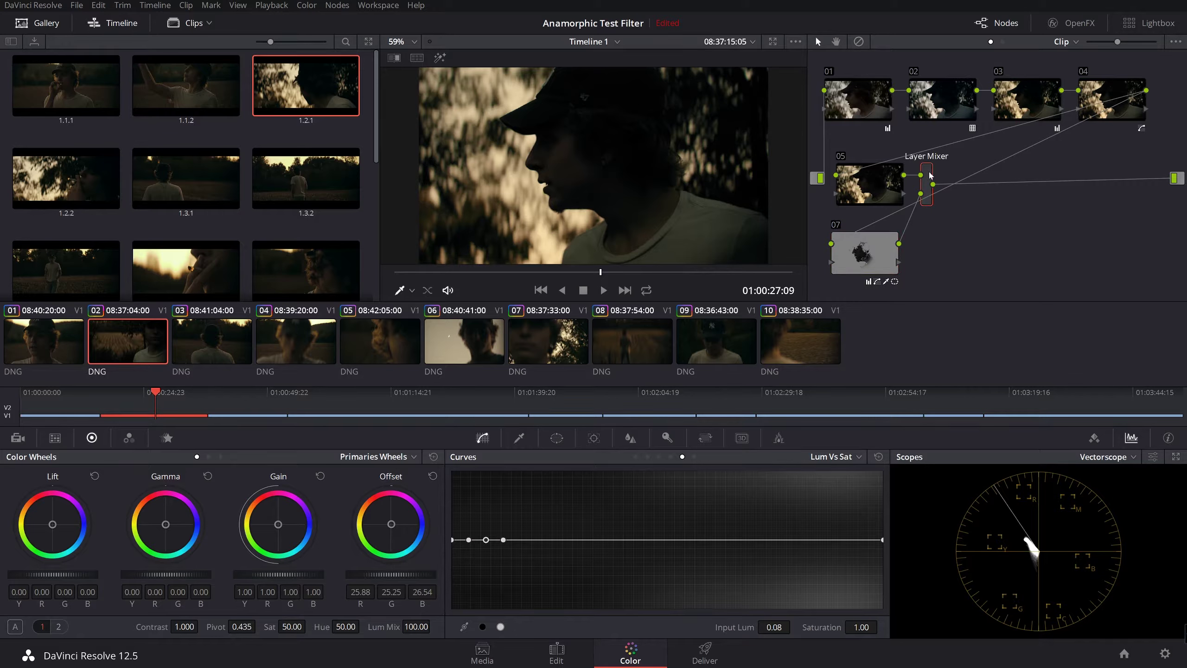
key("alt+s")
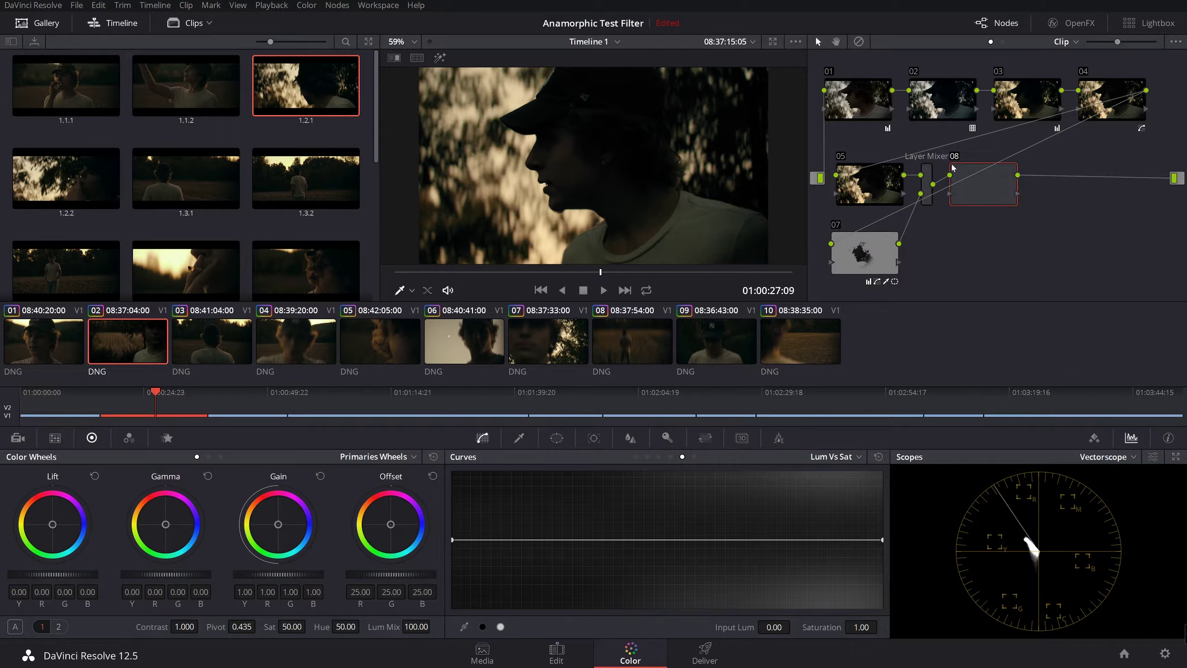
key("alt+l")
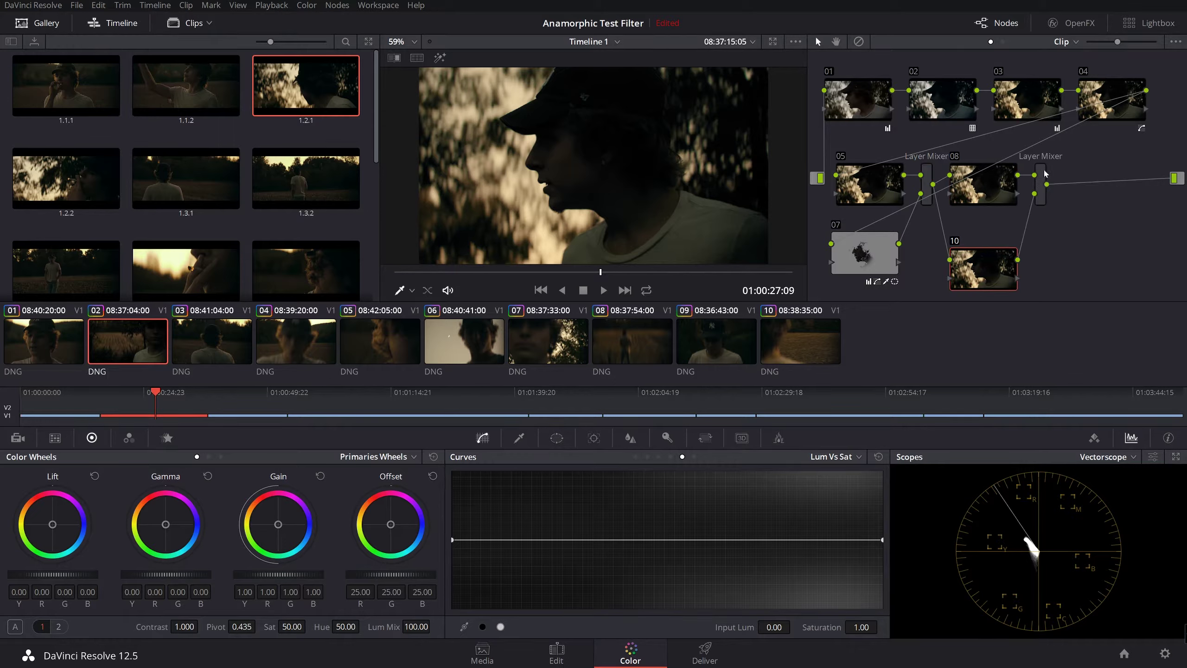
Rearrange the node graph so the second layer mixer sits beside the output, with nodes 08 and 10 stacked just before it
left_click_drag(1045, 173, 1160, 164)
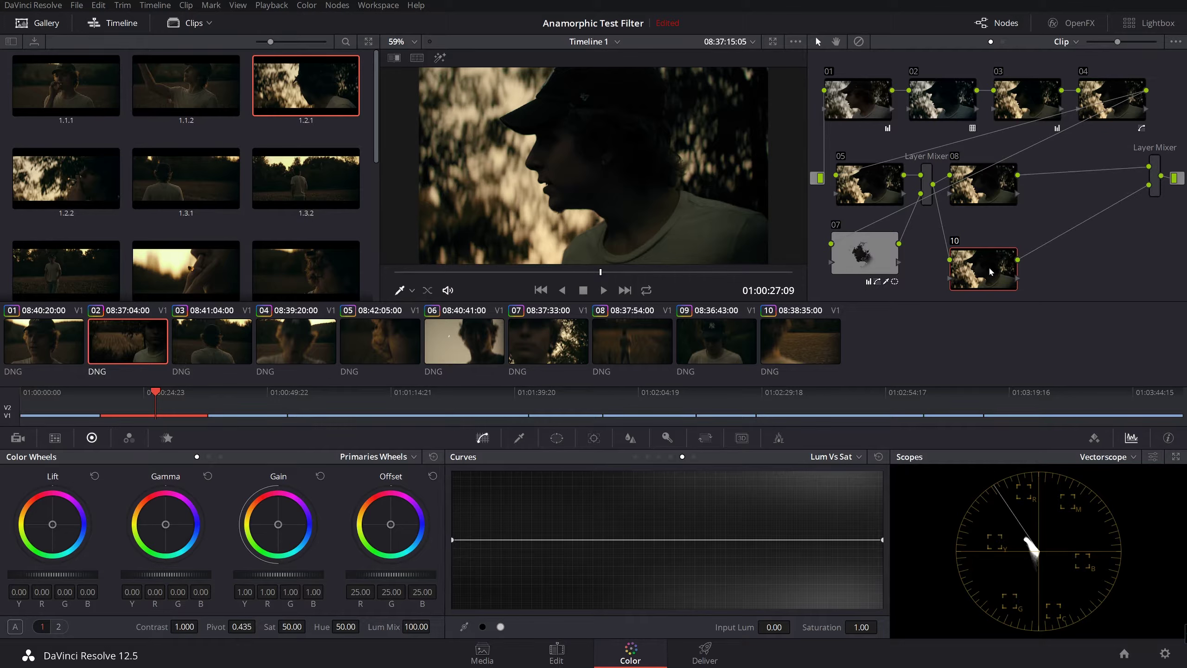
left_click_drag(990, 271, 1089, 241)
left_click_drag(1002, 190, 1085, 182)
left_click_drag(1082, 239, 1071, 238)
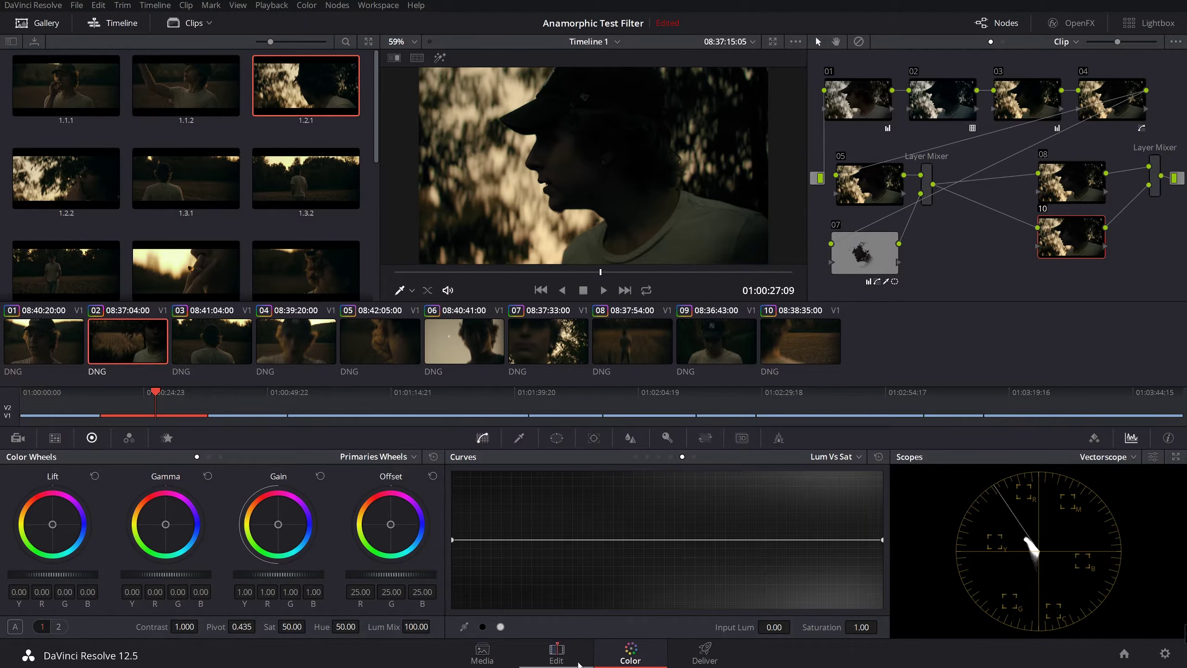
Inspect the Kodak 35mm - 4K film grain clip in the media pool and return to the Color page
left_click(520, 662)
left_click(471, 663)
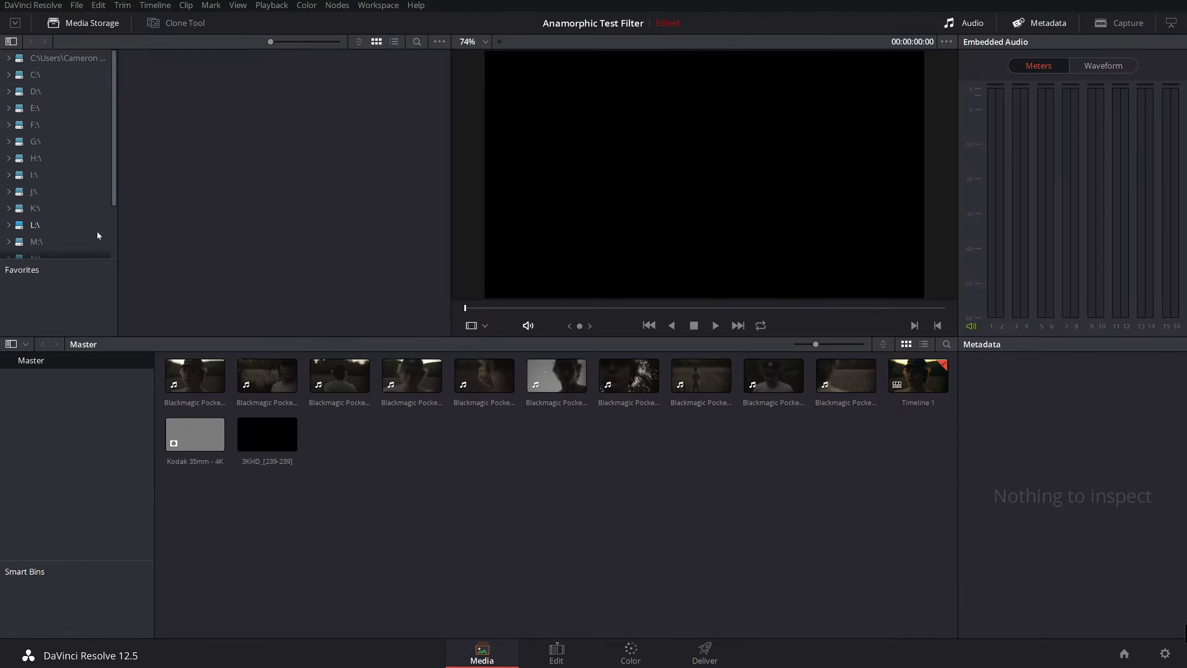
right_click(197, 423)
left_click(152, 192)
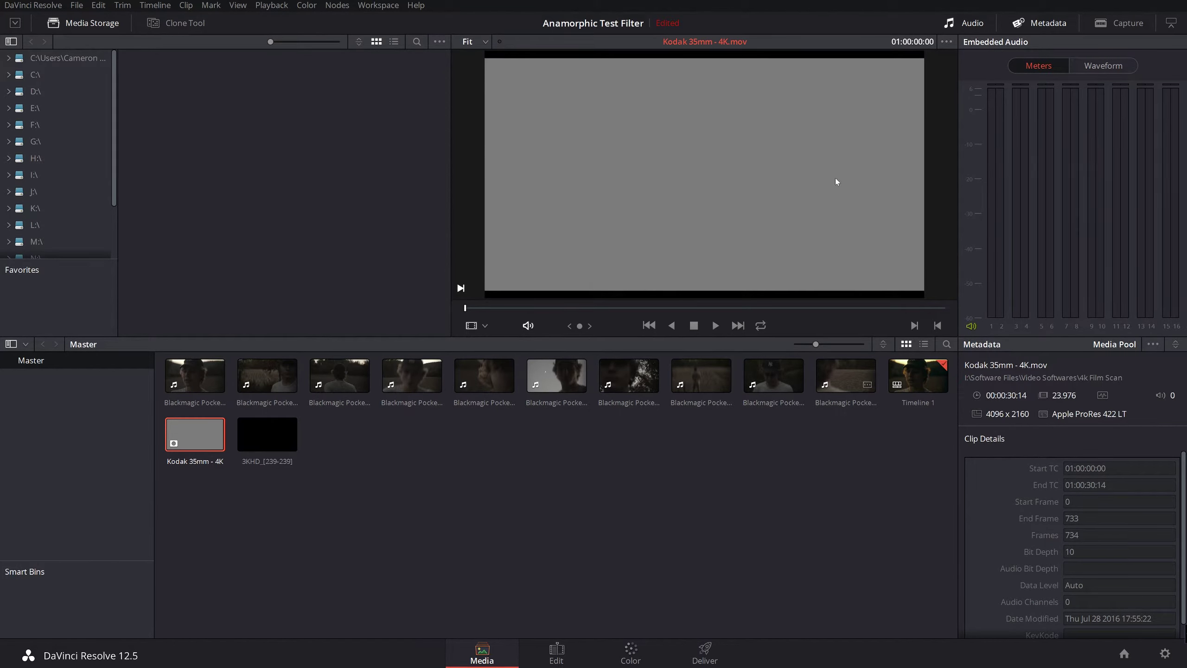
left_click(631, 655)
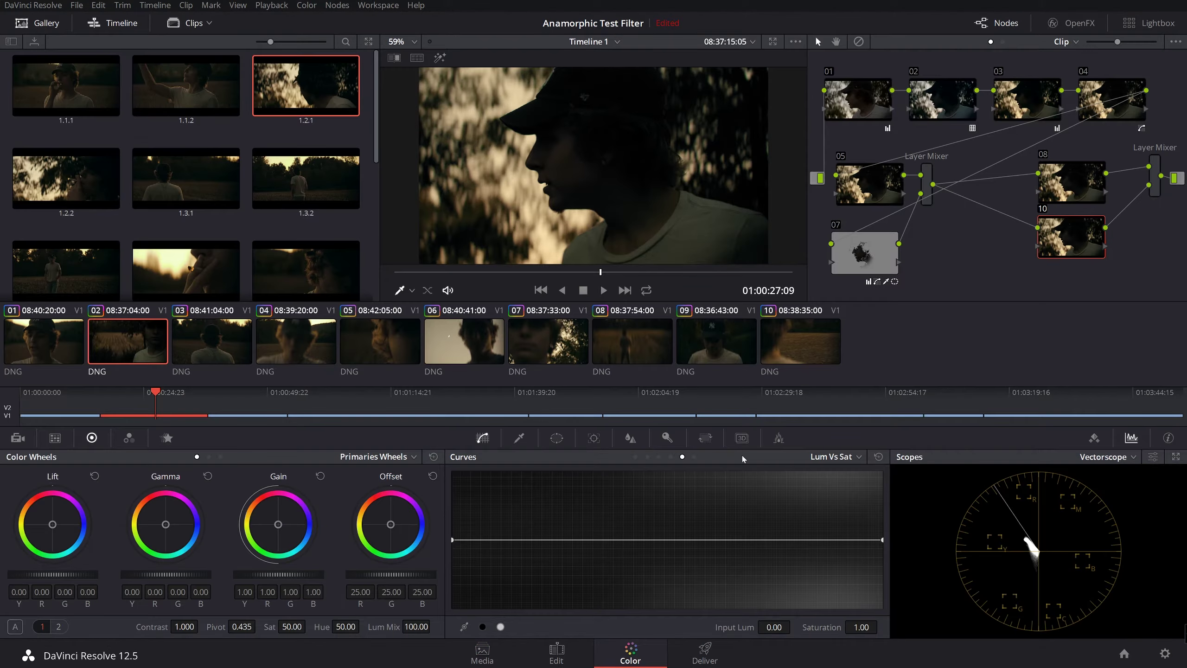
Add Kodak 35mm - 4K.mov as an external matte on node 10 and connect its output to the node's image input
left_click_drag(1070, 238, 1074, 235)
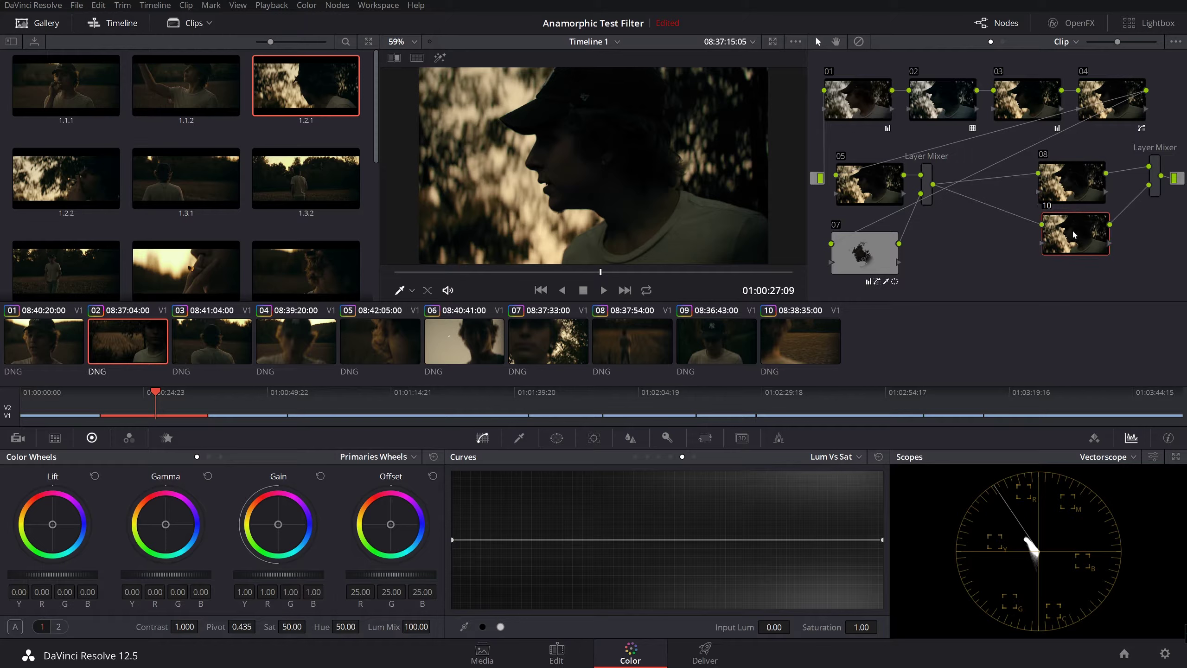
right_click(1065, 228)
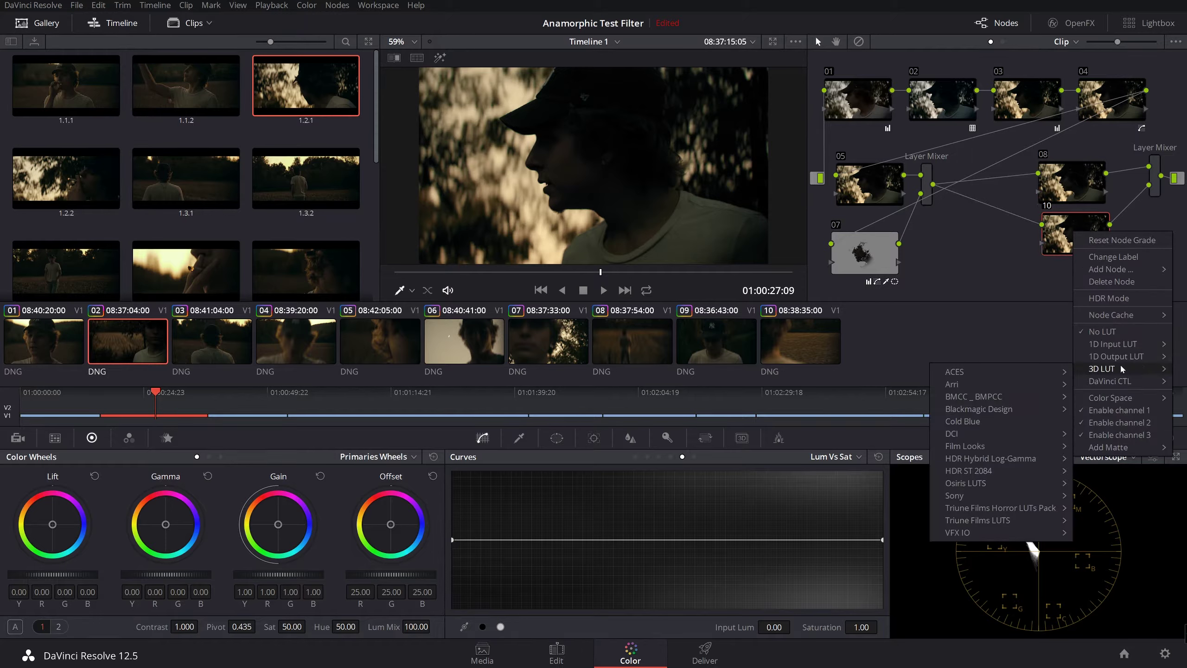
mouse_move(1118, 448)
mouse_move(863, 468)
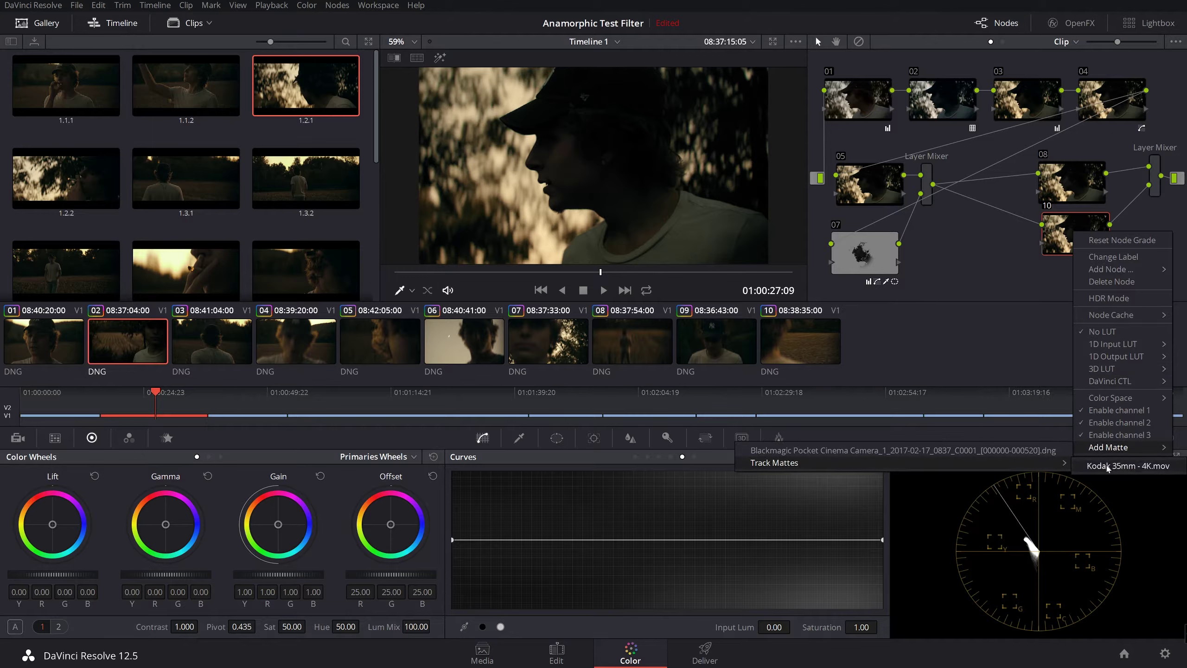
left_click(1124, 465)
left_click_drag(984, 286, 971, 213)
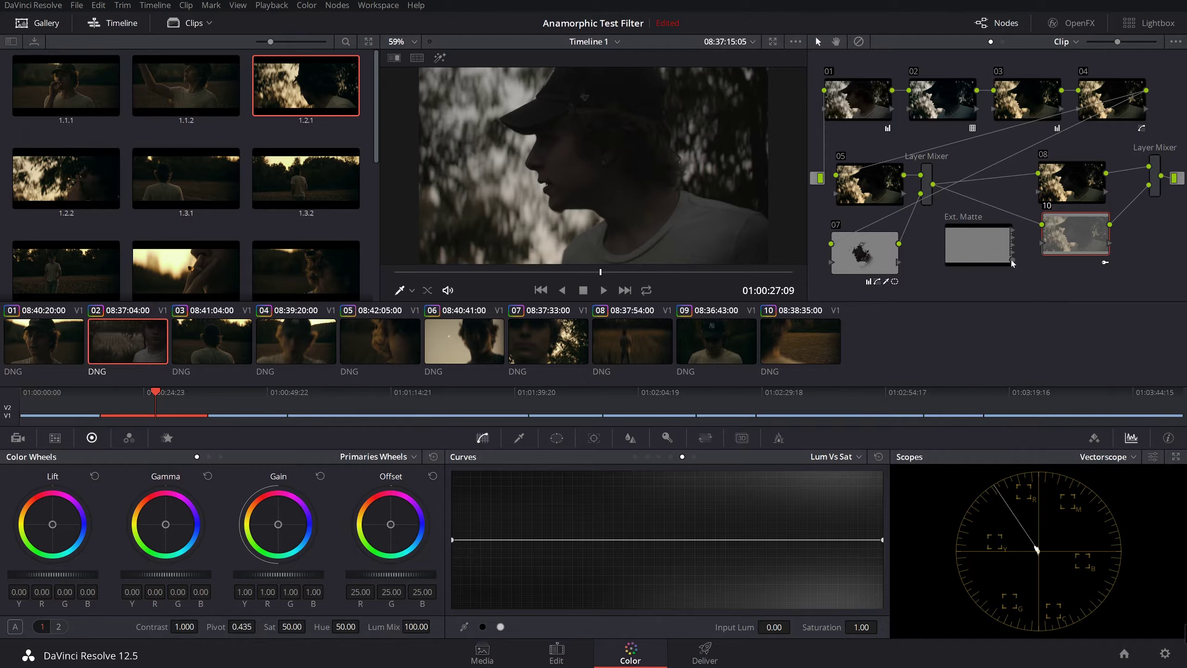
left_click_drag(1029, 249, 985, 230)
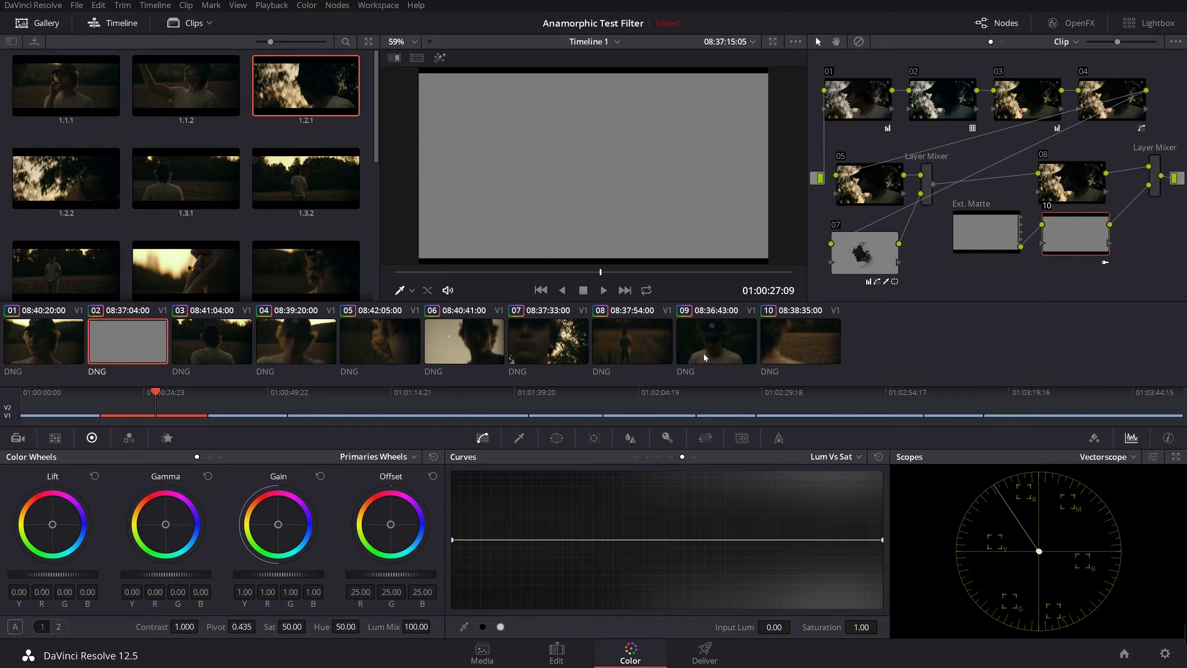
Zoom the external grain matte to 4.68 in its key settings so it fills the frame, and nudge its node slightly
left_click(667, 438)
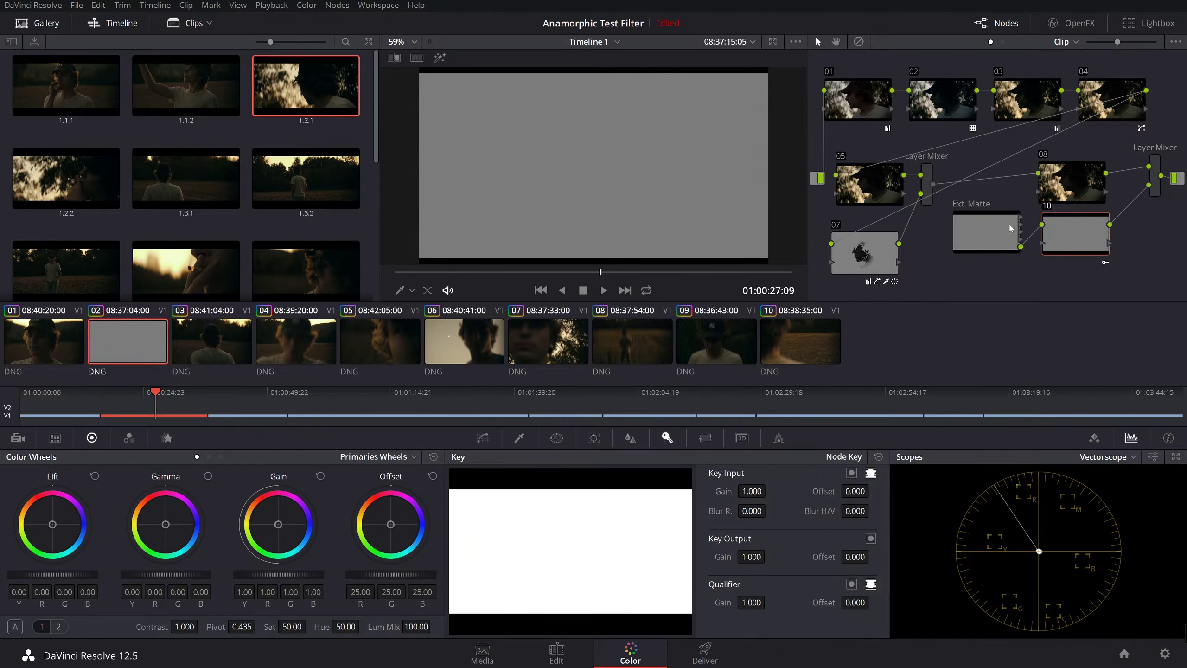
left_click(976, 237)
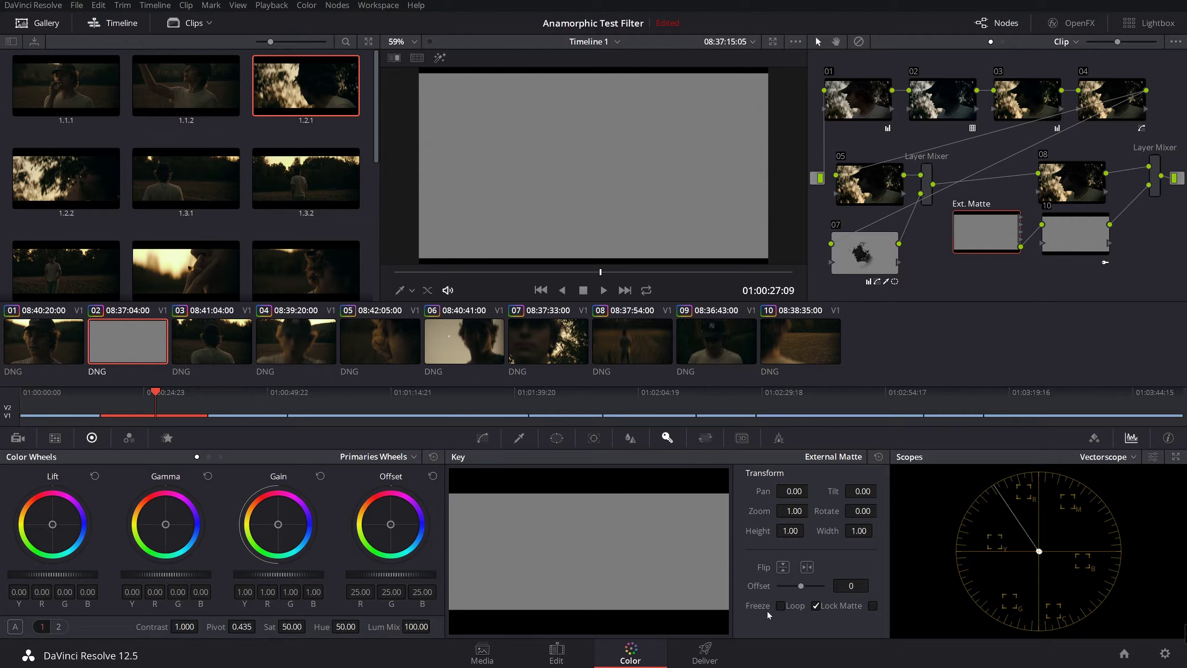
left_click_drag(792, 510, 829, 510)
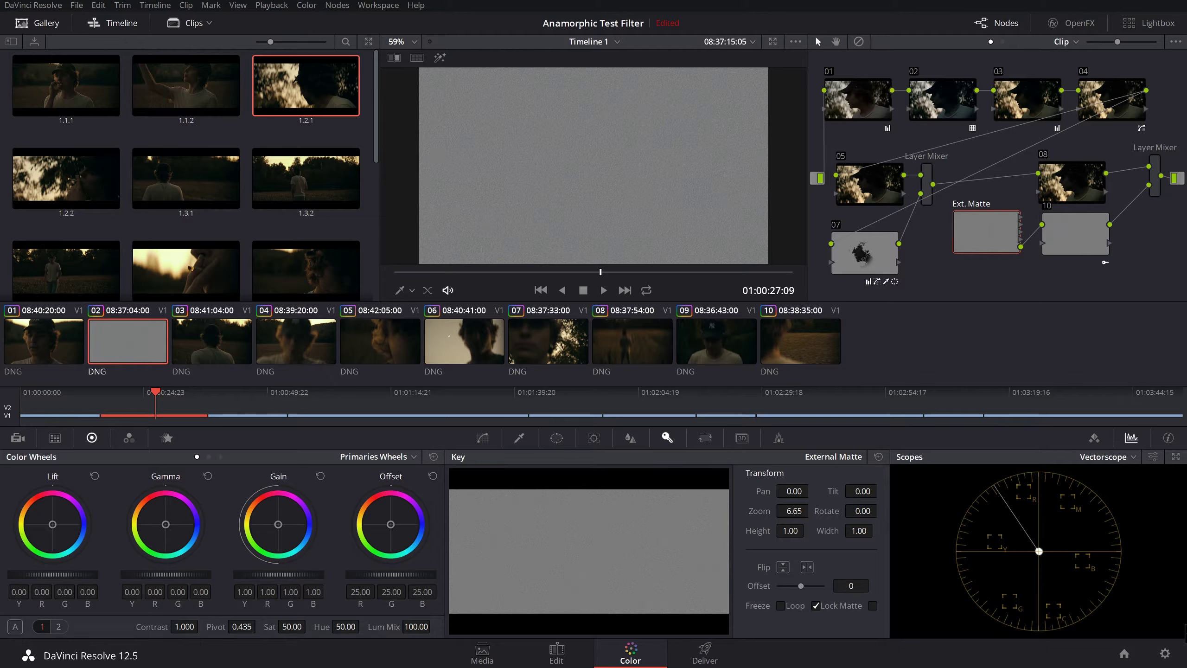
left_click_drag(829, 511, 824, 511)
left_click_drag(984, 224, 981, 226)
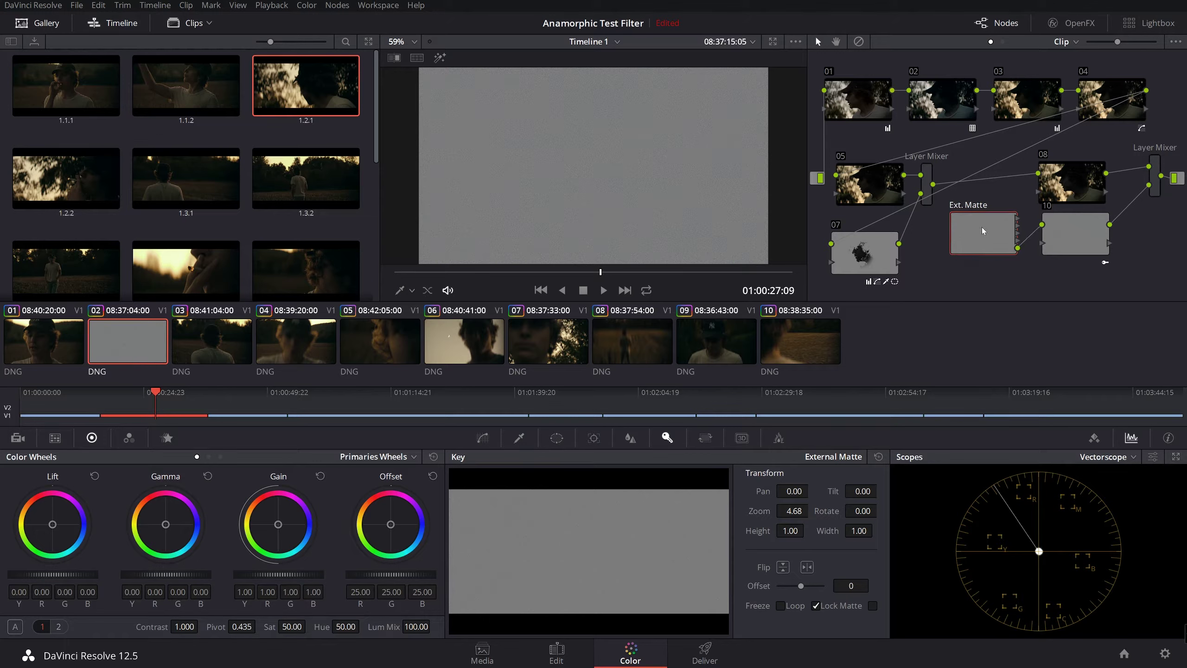
Set the second layer mixer's composite mode to Softlight and step the playhead back one frame to 01:00:27:08
left_click(1153, 172)
right_click(1154, 164)
mouse_move(1103, 237)
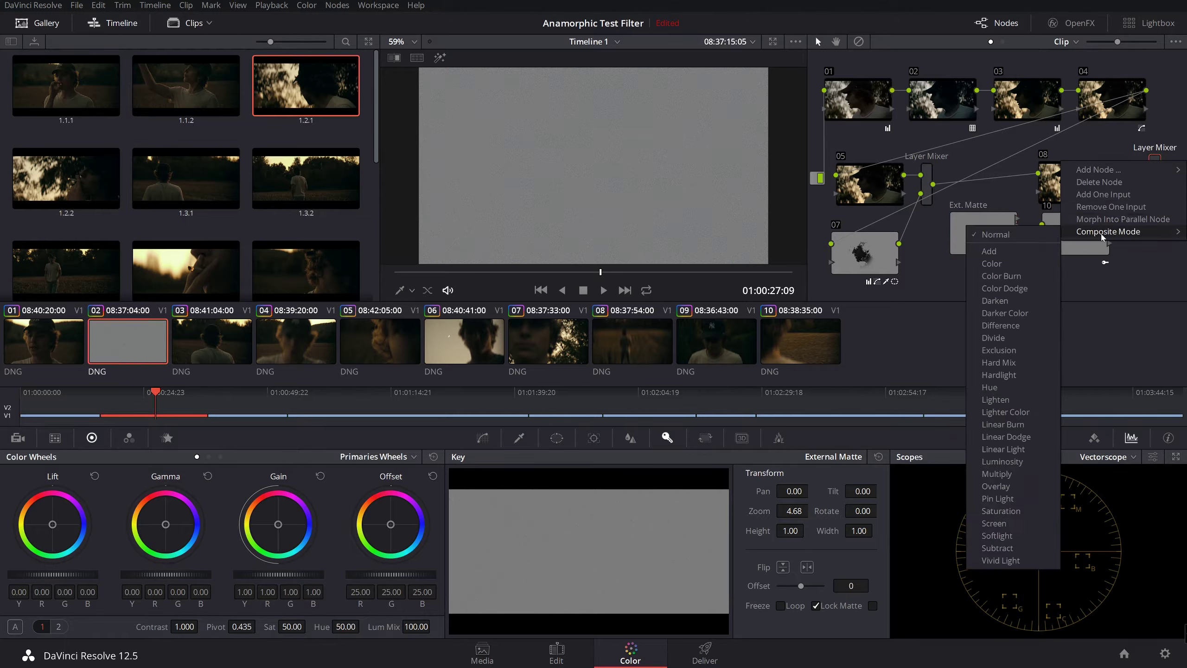
left_click(976, 535)
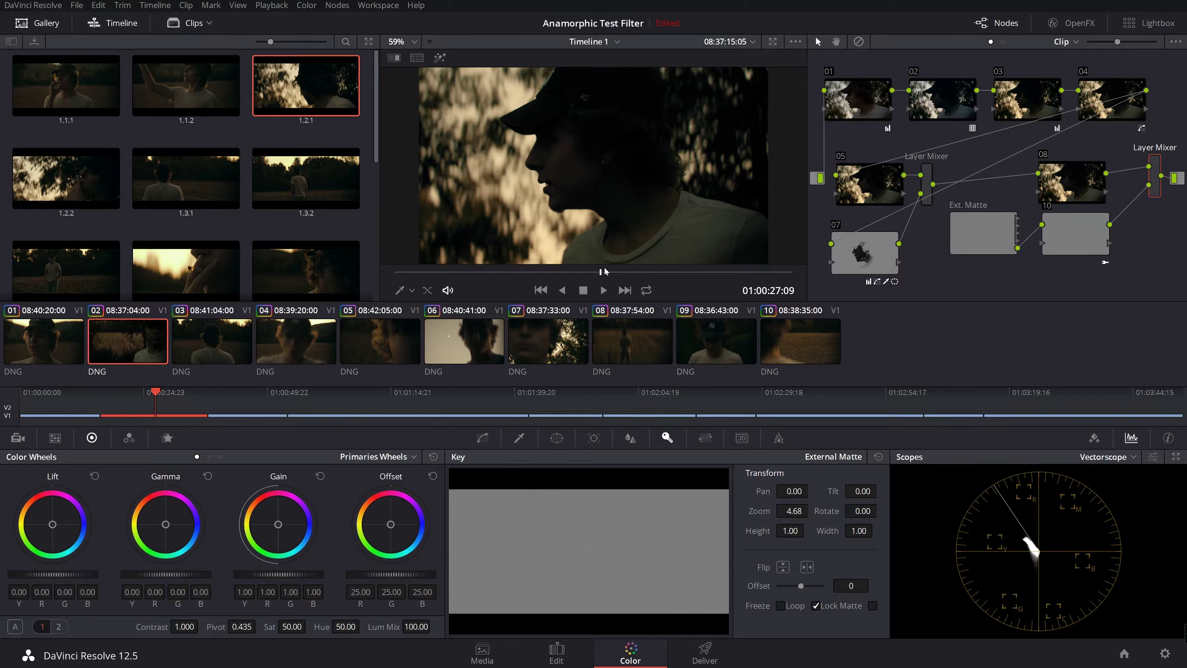
mouse_move(601, 271)
left_mouse_down()
mouse_move(636, 276)
mouse_move(568, 286)
mouse_move(600, 273)
left_mouse_up()
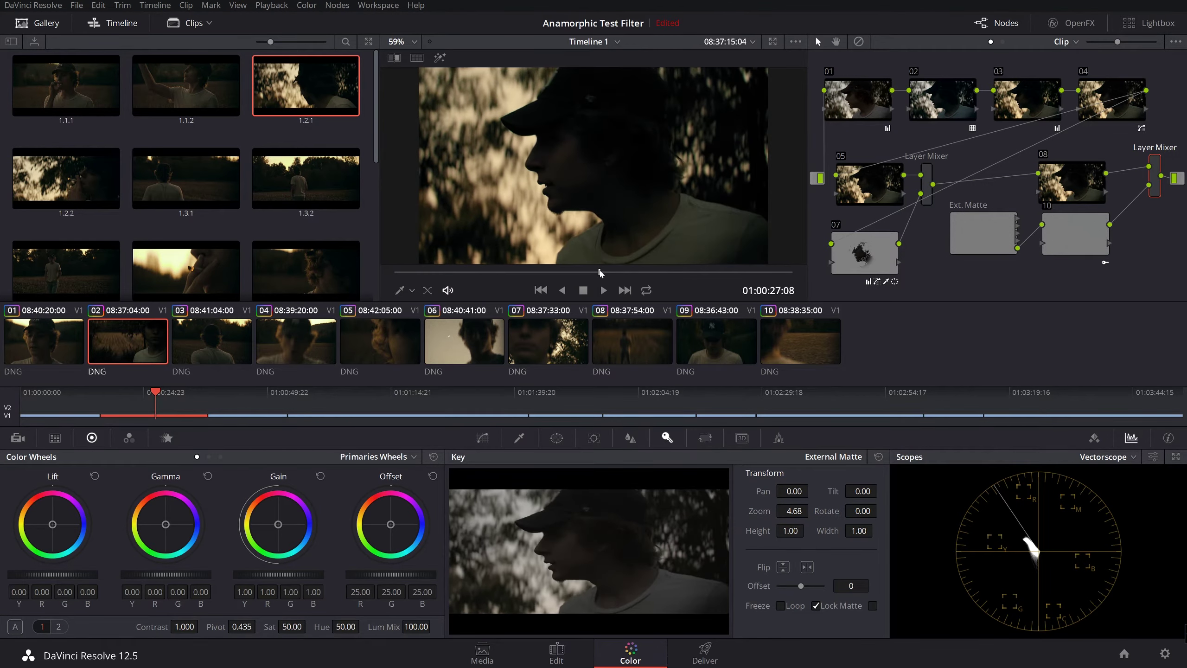
Disable nodes 08, 05 and 07, and toggle node 10 and the external matte off and on to compare the image
left_click(862, 109)
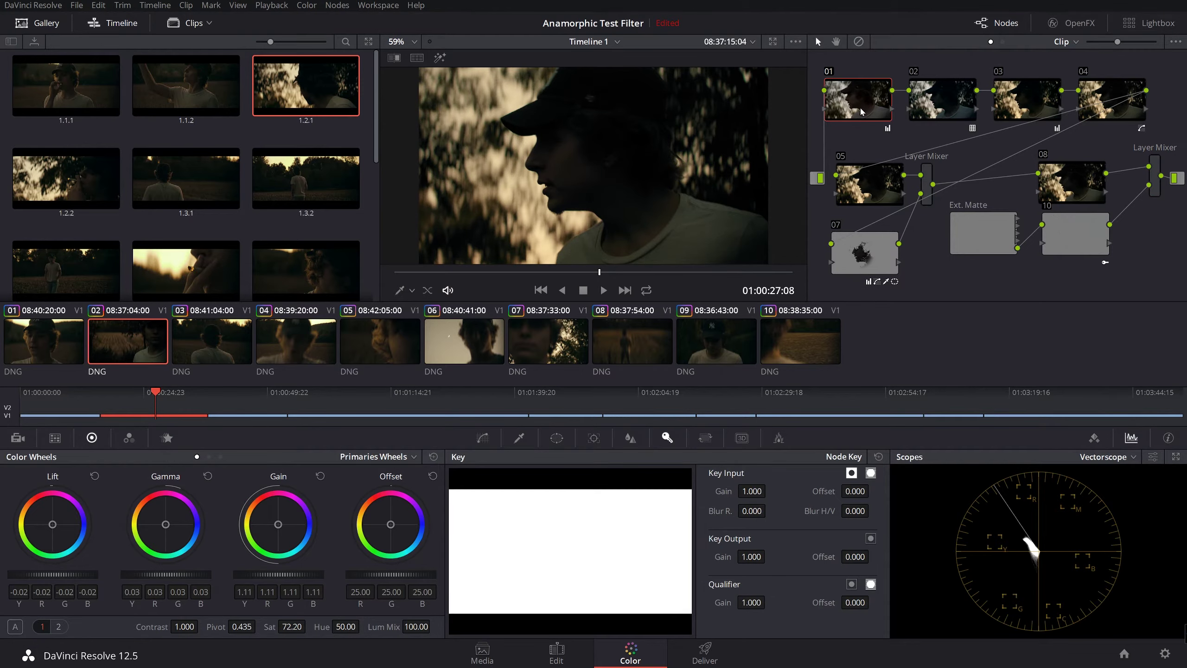
left_click(1093, 189)
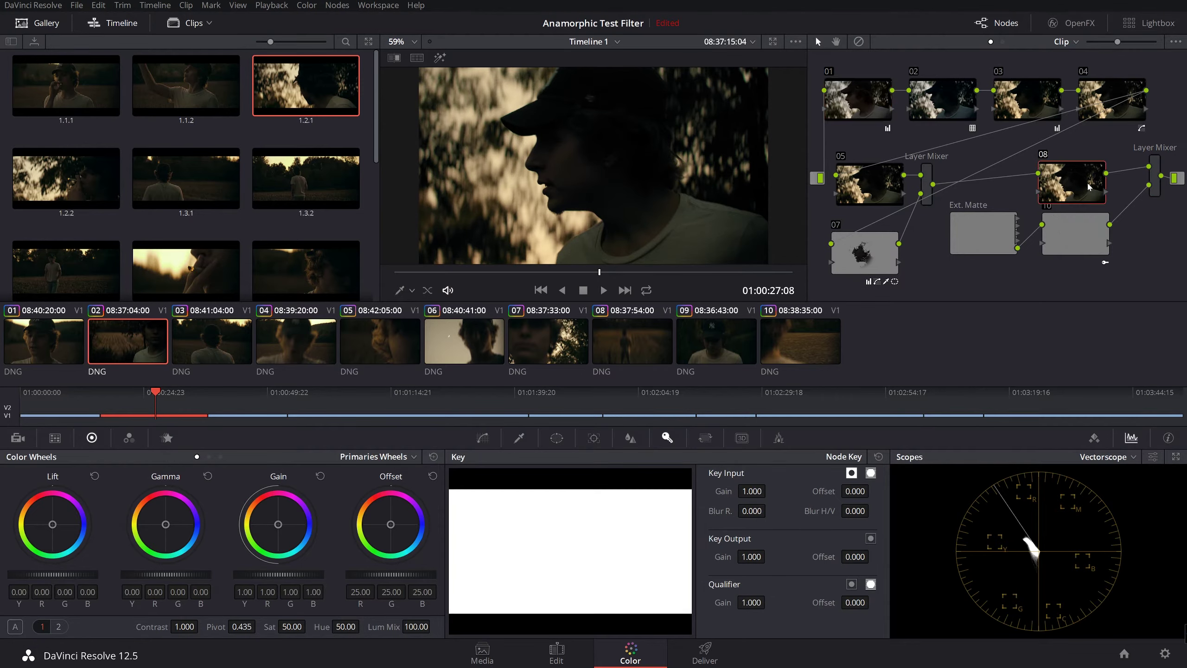
key("ctrl+d")
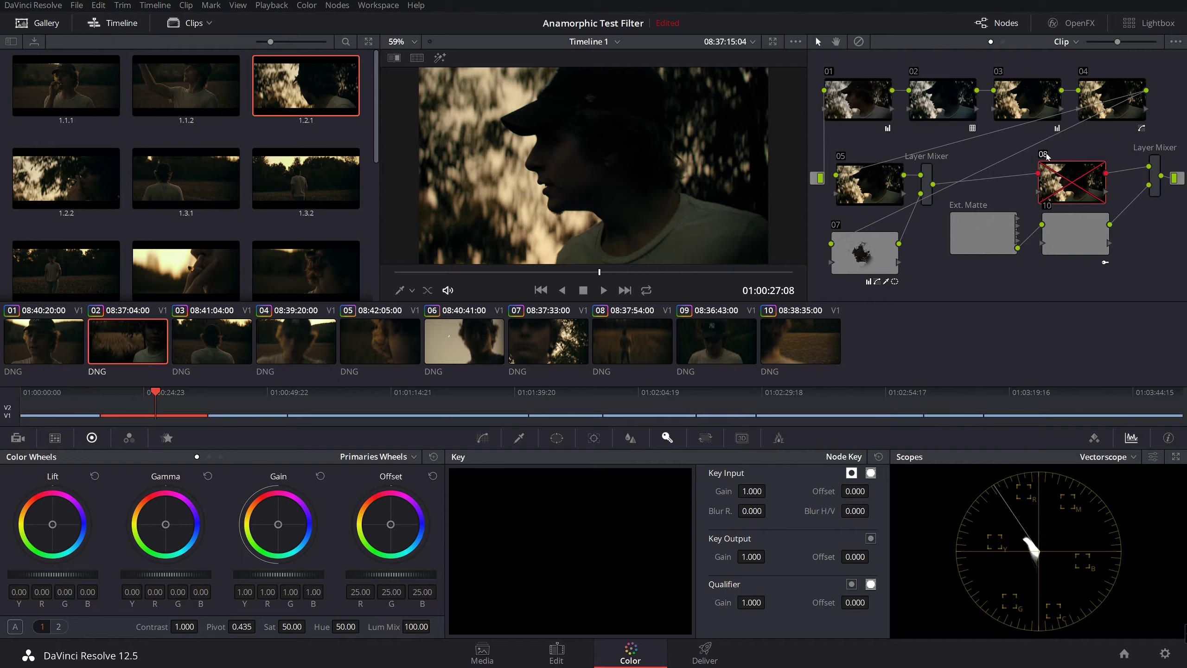
left_click(843, 156)
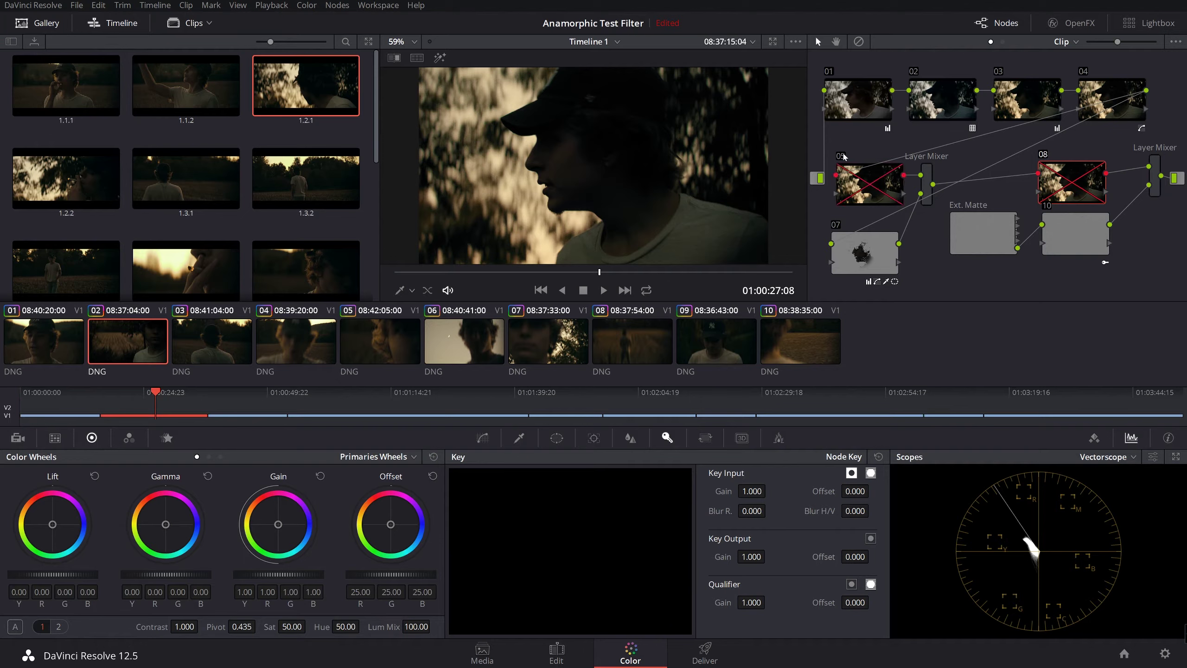
left_click(836, 225)
left_click(1045, 207)
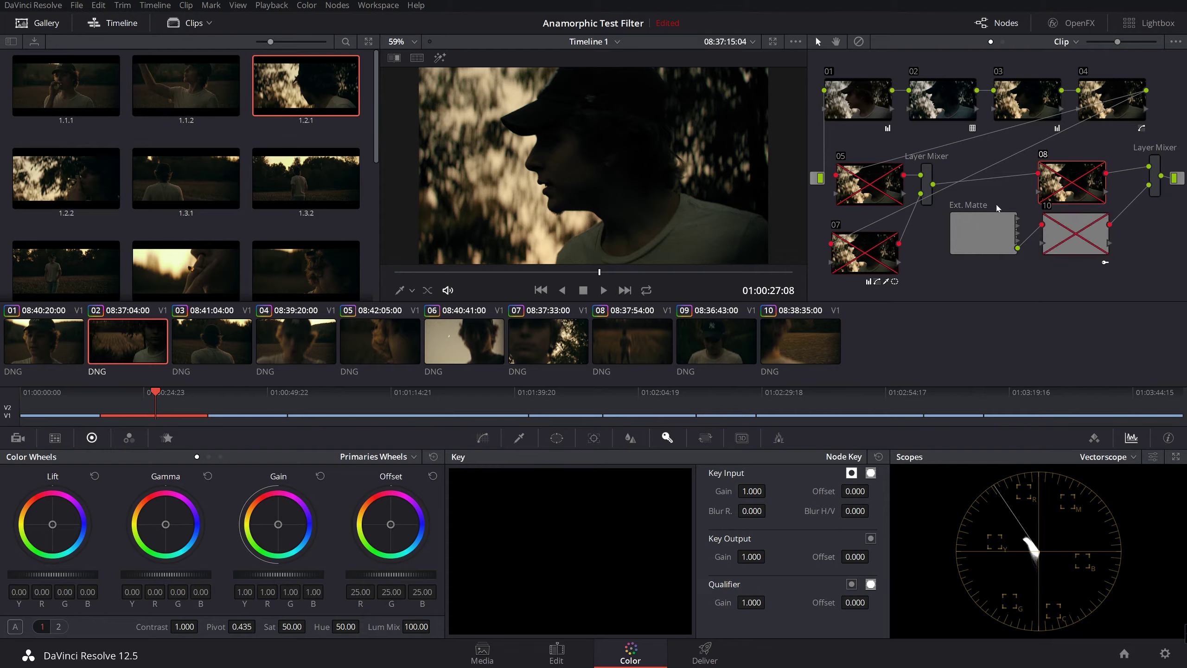
left_click(985, 207)
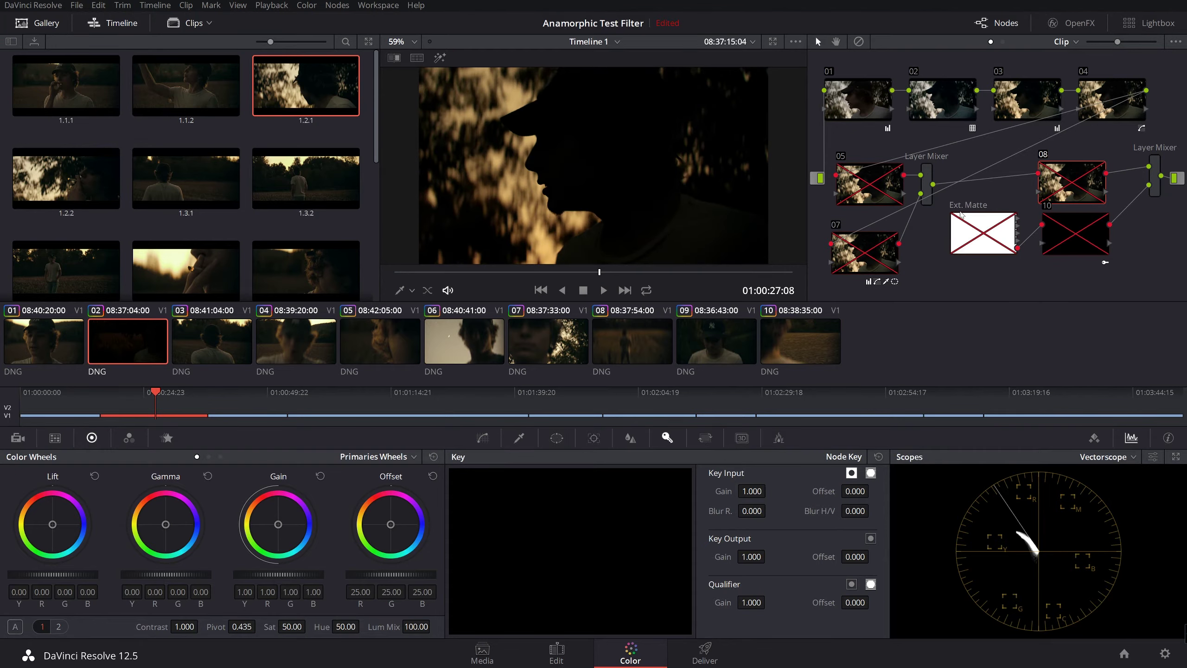
left_click(1047, 207)
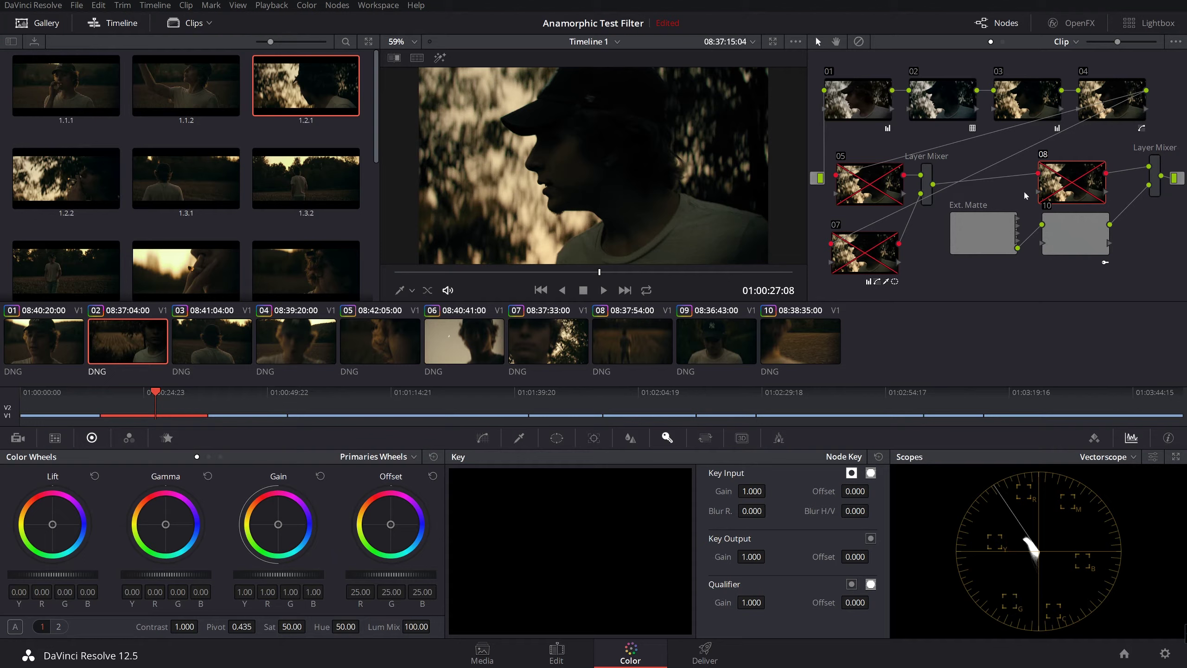
Disable nodes 04 and 03, and toggle node 02 off and on repeatedly to compare its effect on the image
left_click(1084, 73)
left_click(999, 75)
left_click(999, 74)
left_click(999, 74)
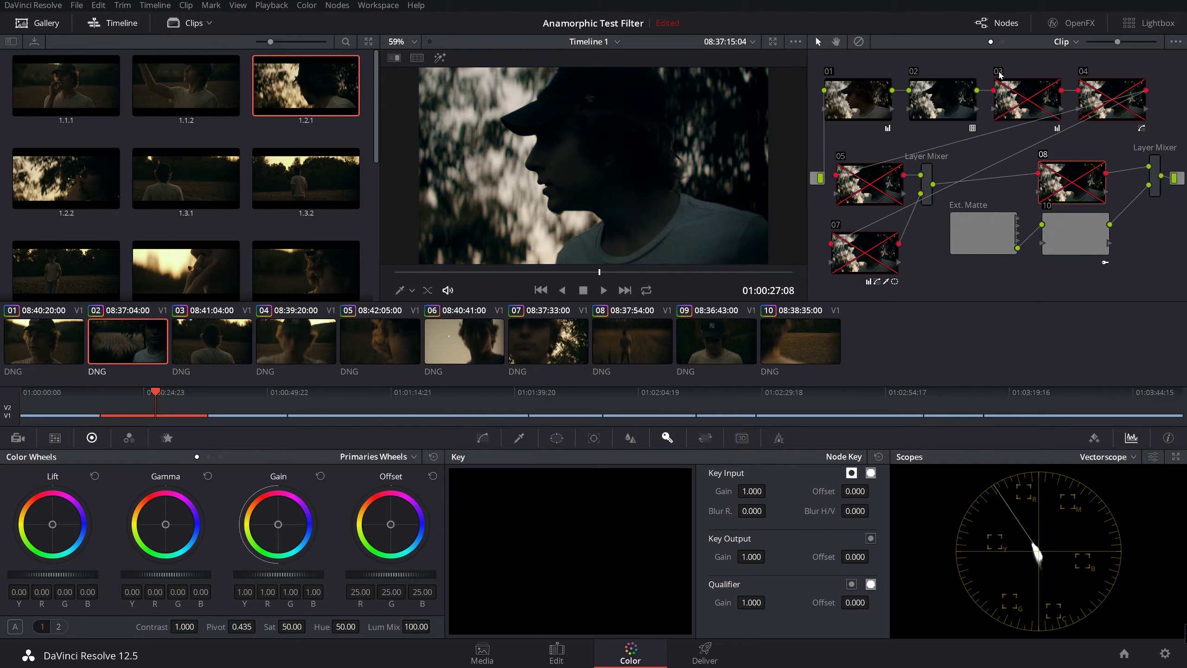
left_click(913, 74)
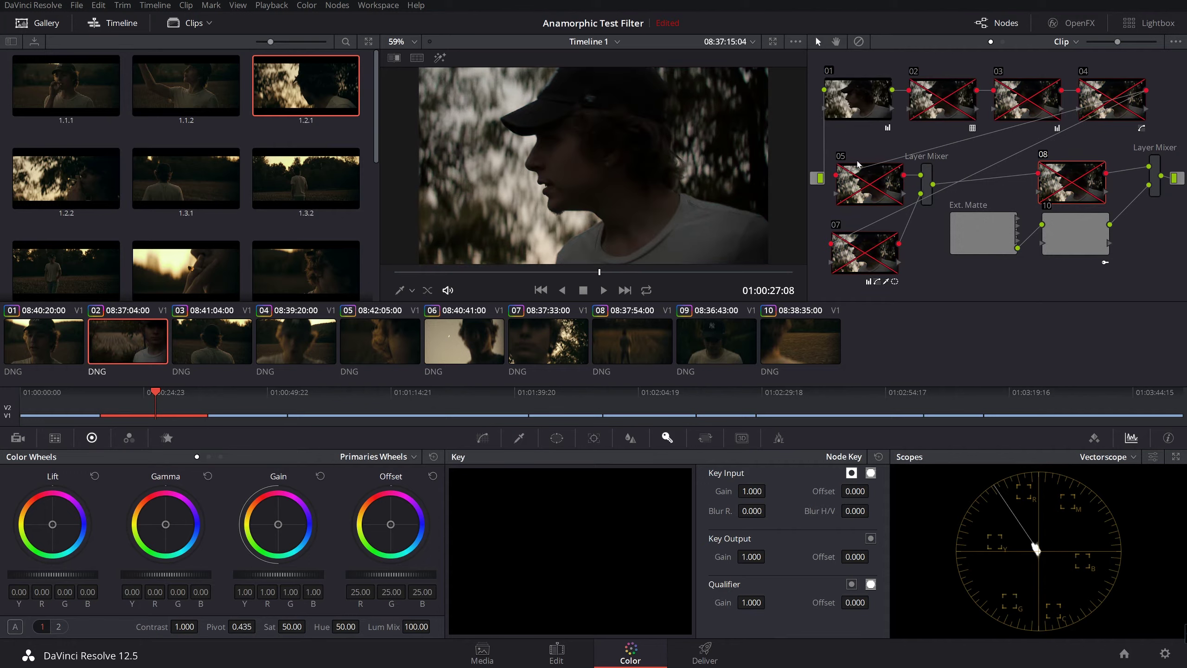
left_click(914, 72)
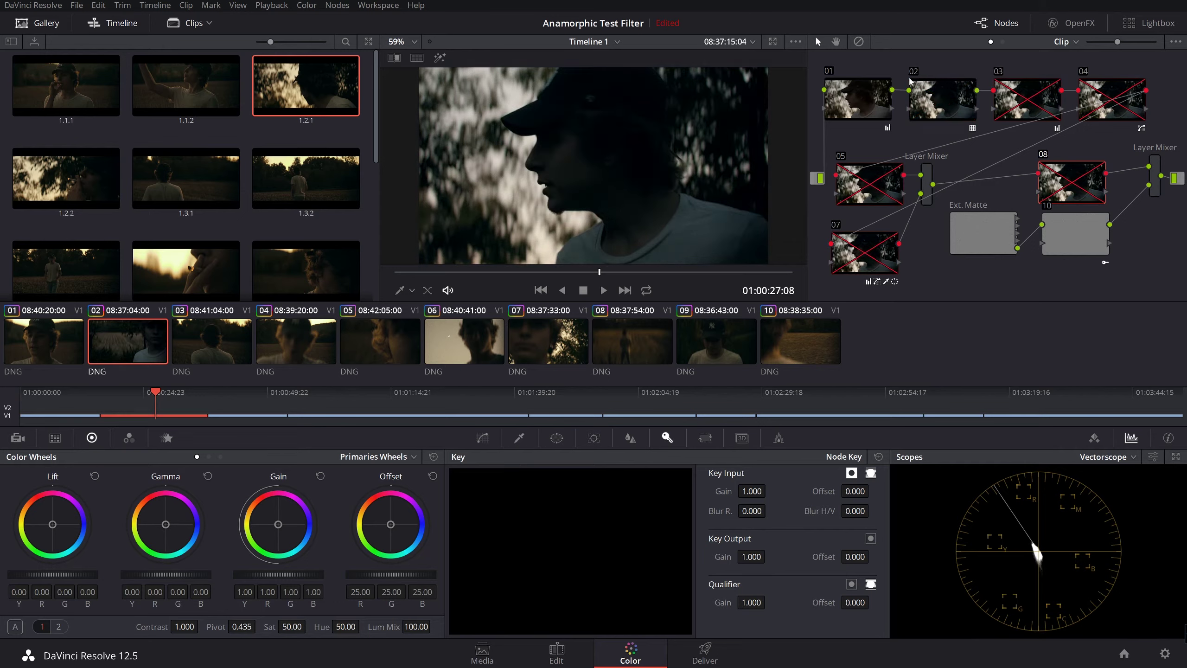
left_click(912, 73)
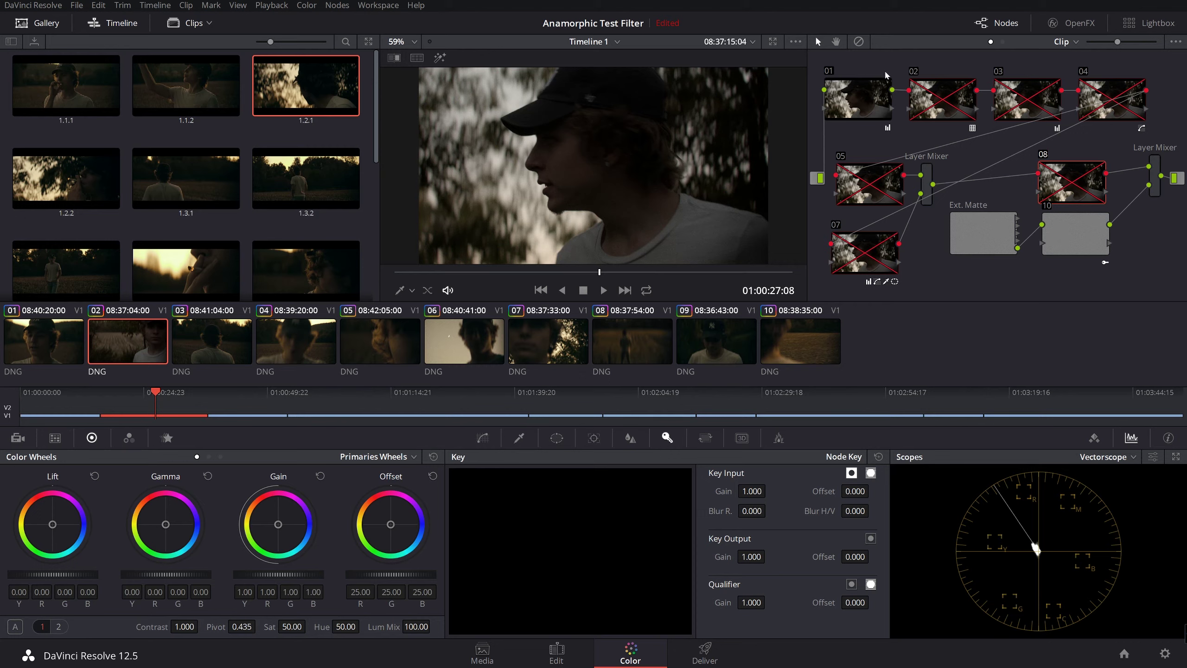
left_click(912, 74)
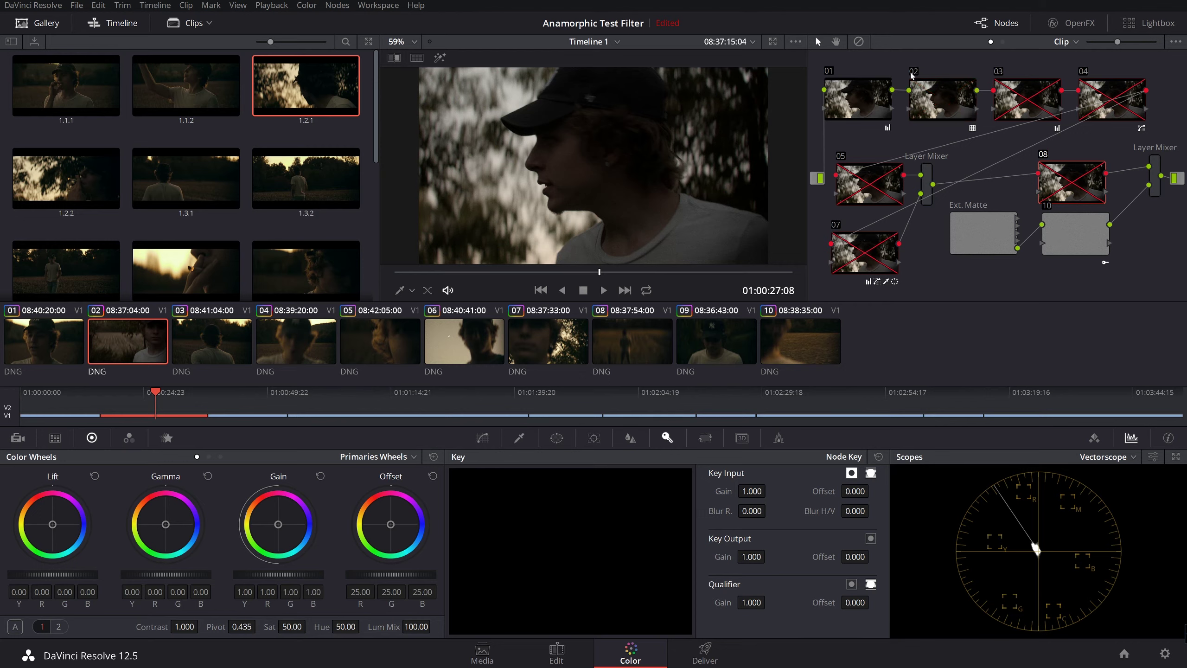
Re-enable nodes 03, 04, 05, 07 and 08 one by one to review how the grade builds up
left_click(998, 73)
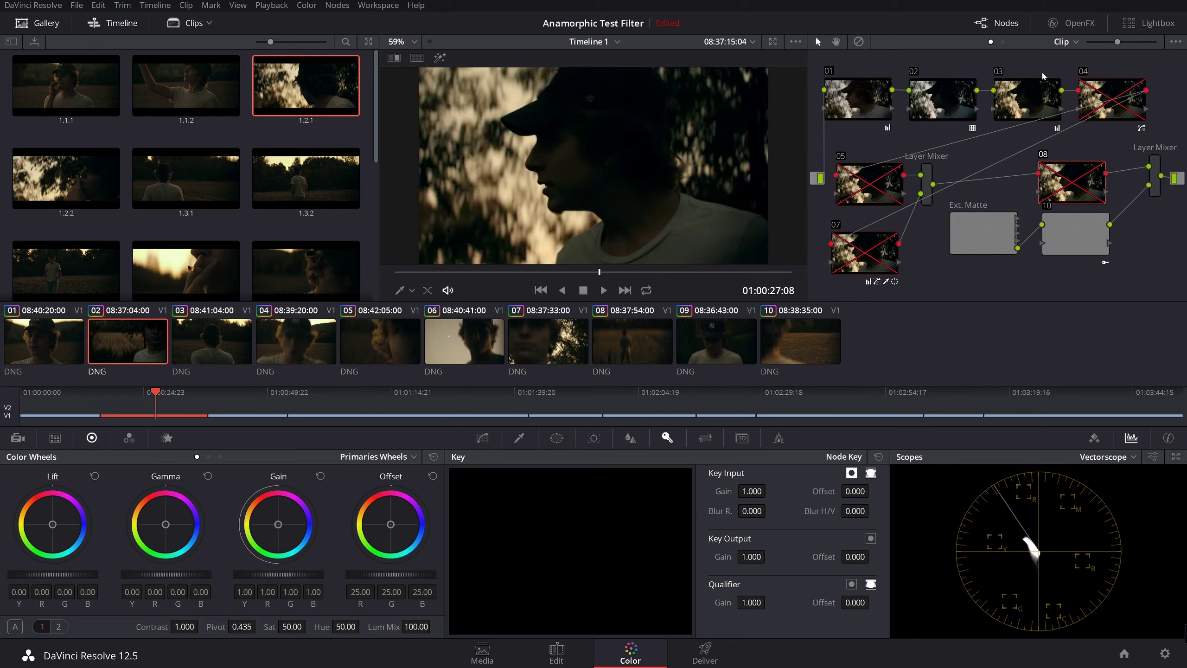
left_click(1089, 75)
left_click(840, 156)
left_click(835, 225)
left_click(1043, 157)
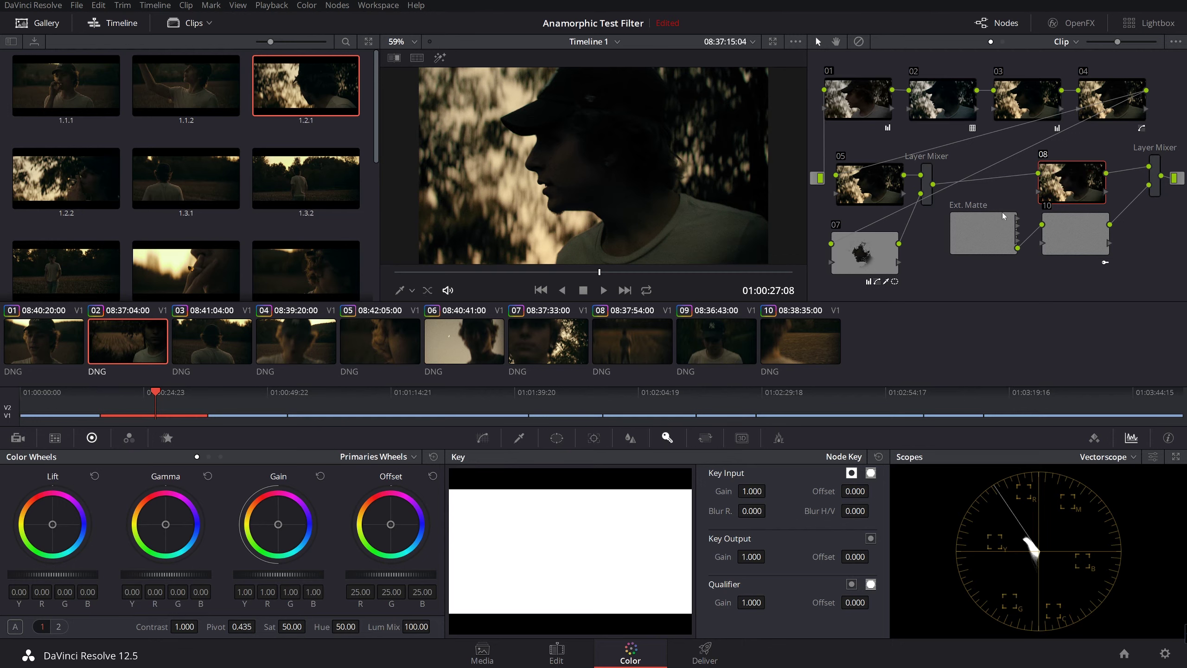